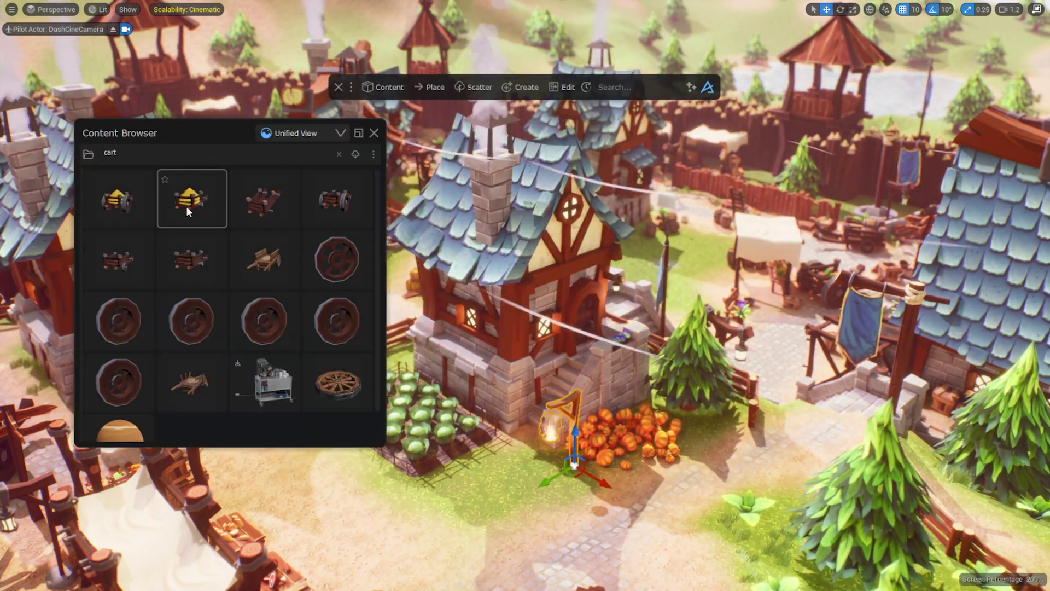
{"action": "left_click_drag", "start_coordinate": [186, 206], "coordinate": [264, 438]}
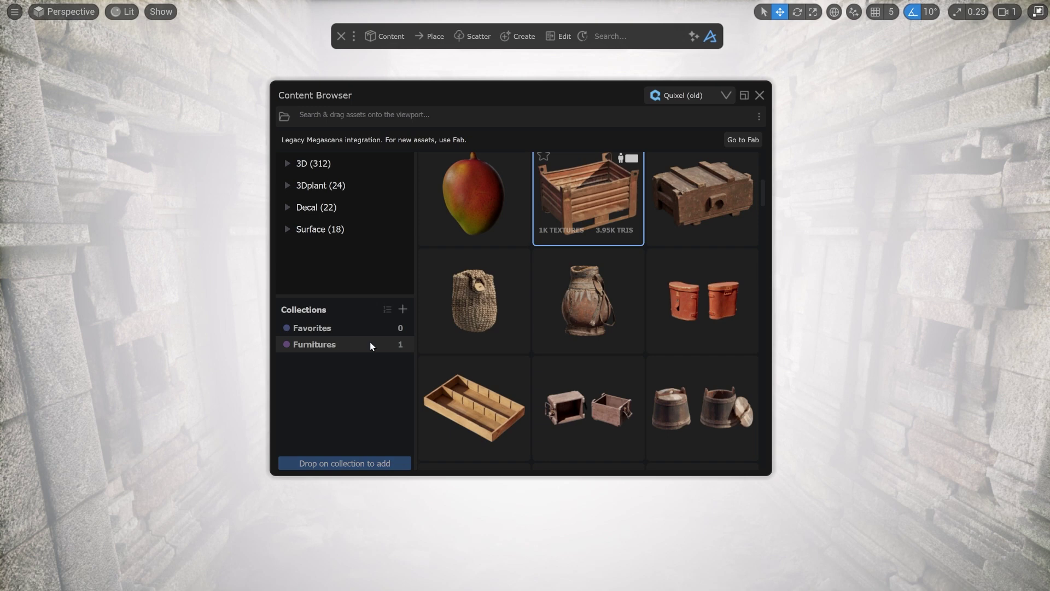
{"action": "left_click_drag", "start_coordinate": [370, 346], "coordinate": [371, 346]}
{"action": "scroll", "coordinate": [508, 267], "scroll_direction": "down", "scroll_amount": 5}
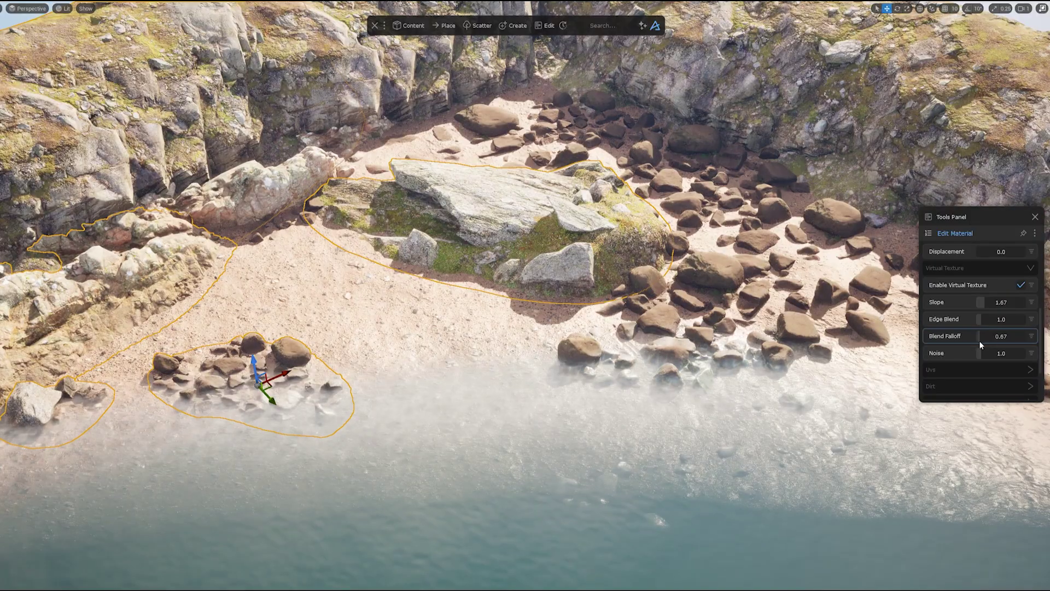
{"action": "left_click_drag", "start_coordinate": [980, 342], "coordinate": [983, 343]}
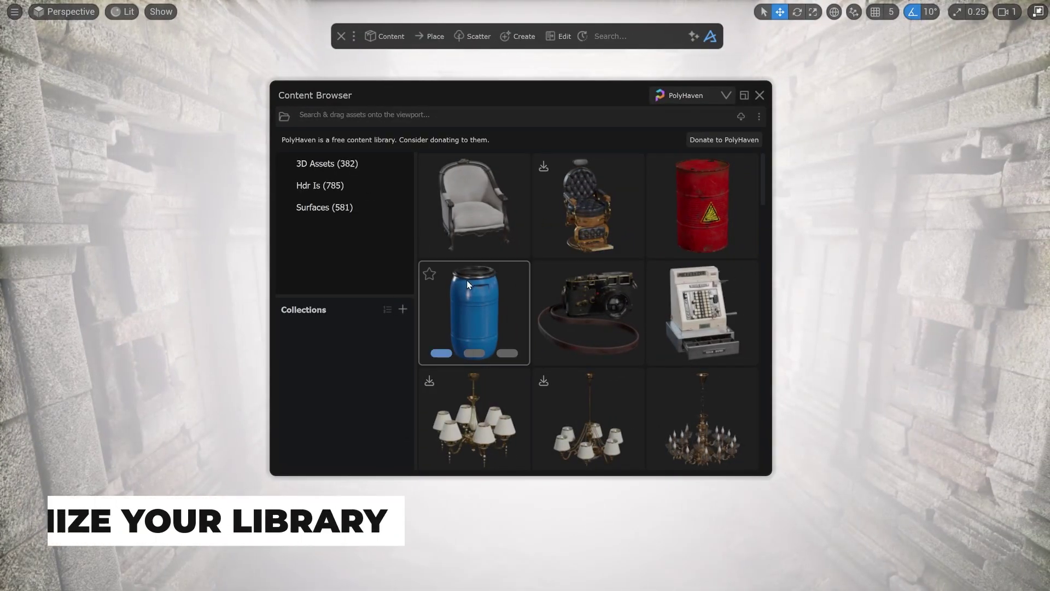
- Mark the blue barrel, the vintage camera and the cash register as favorites in the PolyHaven library
{"action": "left_click", "coordinate": [543, 274]}
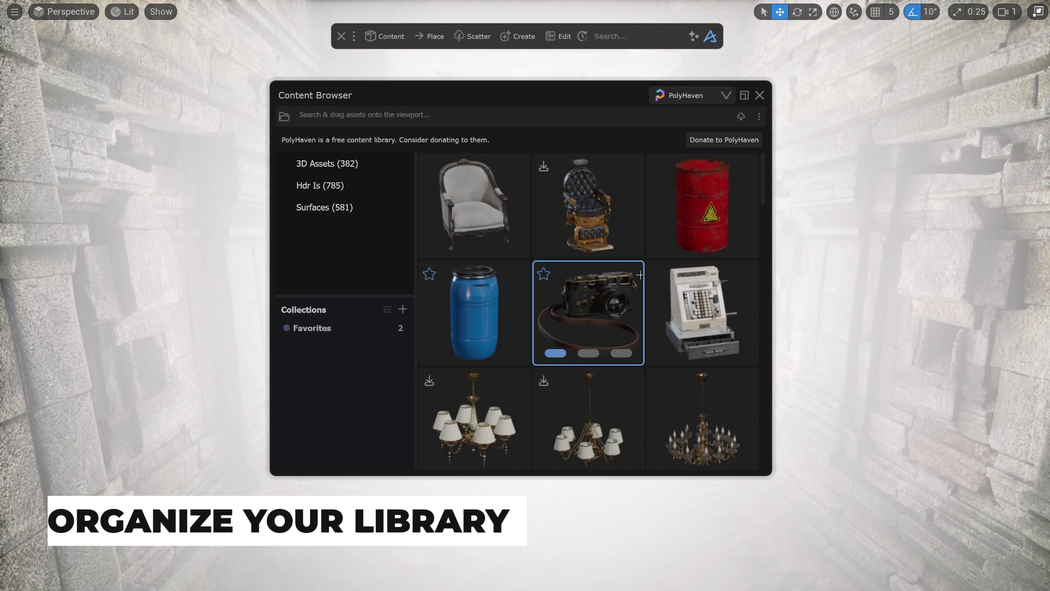
{"action": "left_click", "coordinate": [656, 274]}
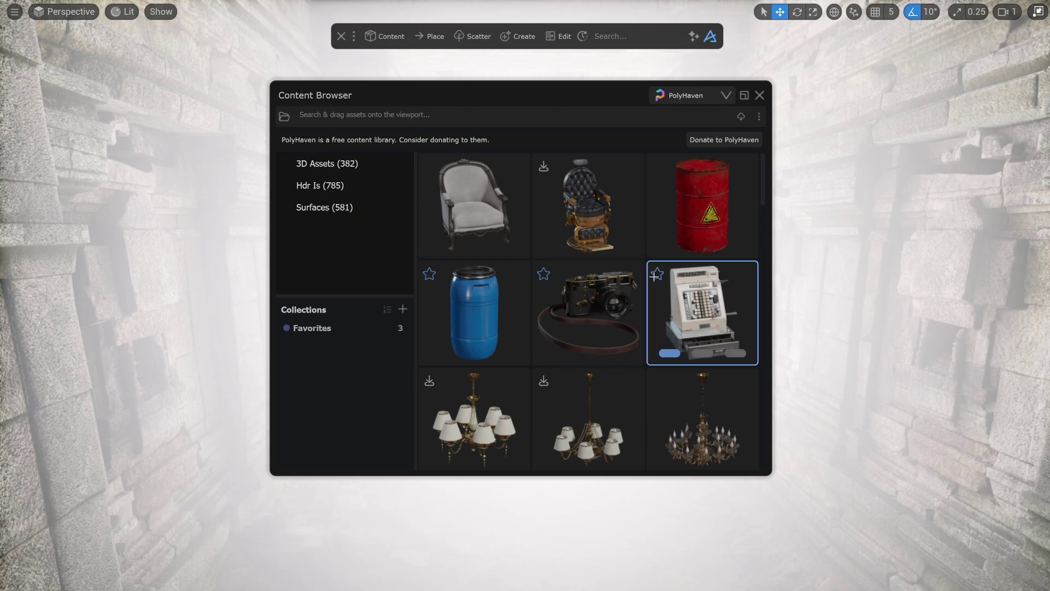
- Create a new collection and add the black console table, dark open cabinet, turquoise coffee table and cordless drill to it
{"action": "left_click", "coordinate": [402, 311]}
{"action": "scroll", "coordinate": [467, 303], "scroll_direction": "down", "scroll_amount": 4}
{"action": "left_click_drag", "start_coordinate": [588, 309], "coordinate": [324, 344]}
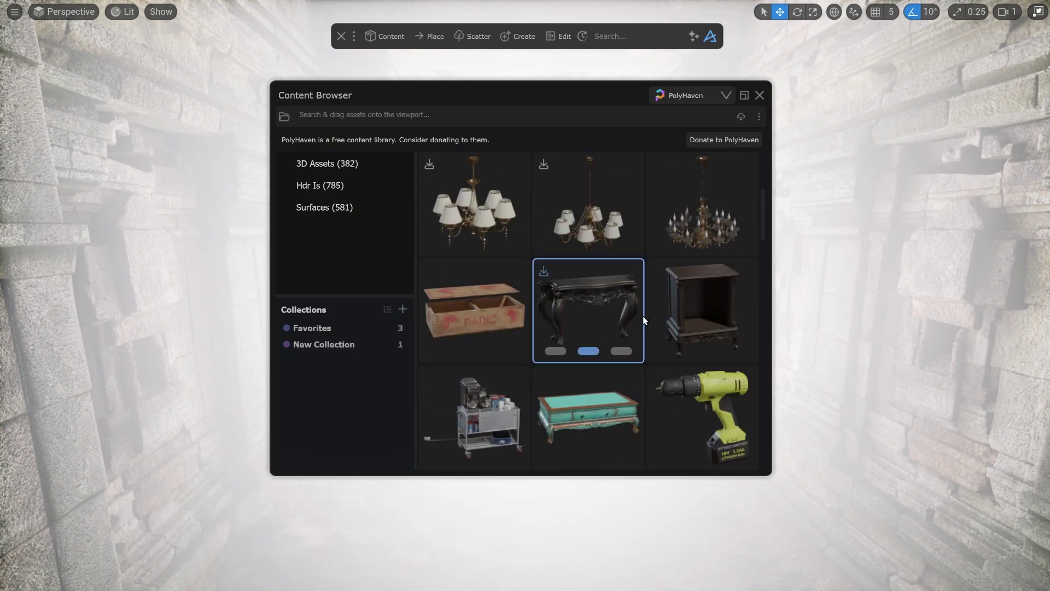
{"action": "left_click_drag", "start_coordinate": [656, 320], "coordinate": [328, 344]}
{"action": "scroll", "coordinate": [564, 313], "scroll_direction": "down", "scroll_amount": 2}
{"action": "left_click_drag", "start_coordinate": [564, 313], "coordinate": [353, 351]}
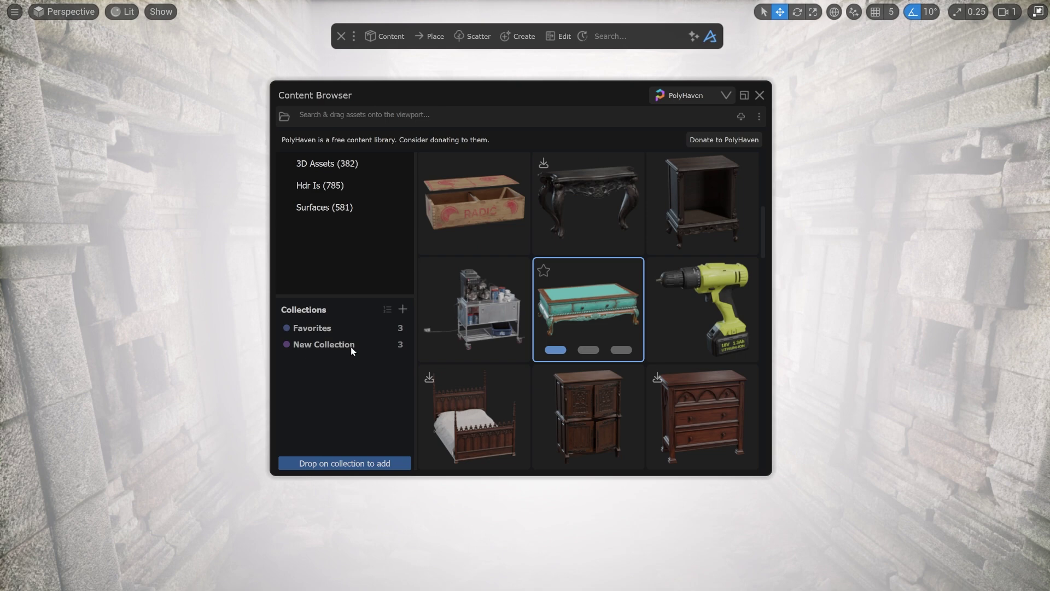
{"action": "left_click_drag", "start_coordinate": [650, 330], "coordinate": [340, 349]}
- Rename the new collection as Furnitures and remove the cordless drill from it
{"action": "left_click", "coordinate": [340, 349]}
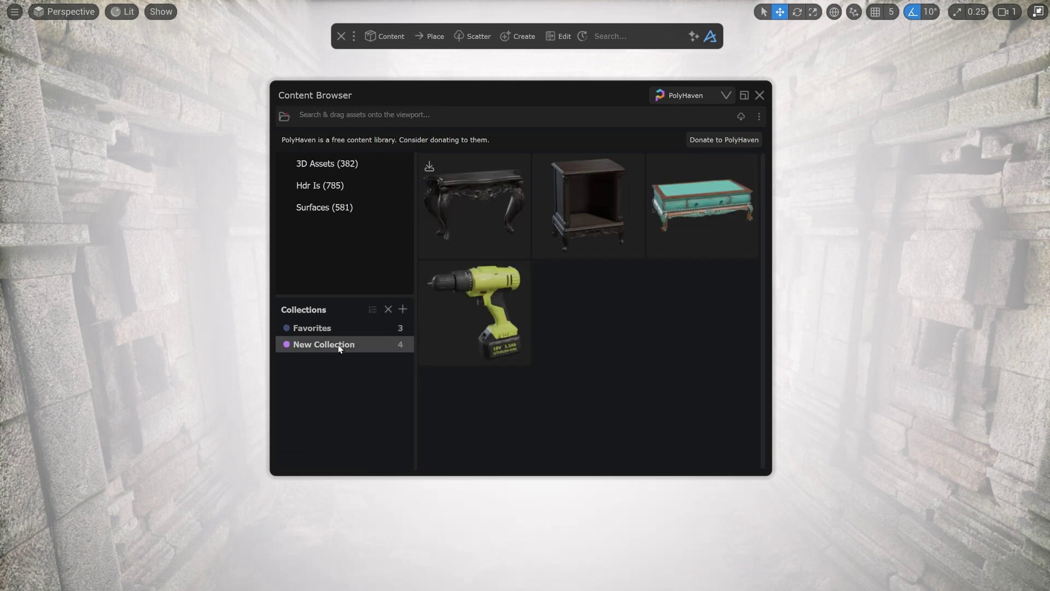
{"action": "double_click", "coordinate": [338, 345]}
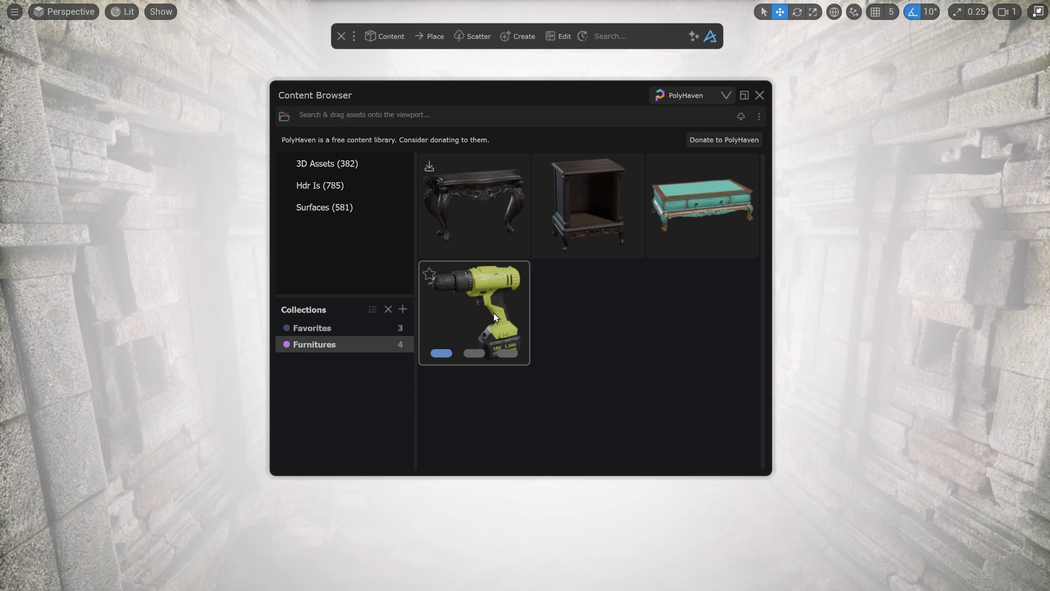
{"action": "left_click_drag", "start_coordinate": [418, 388], "coordinate": [368, 443]}
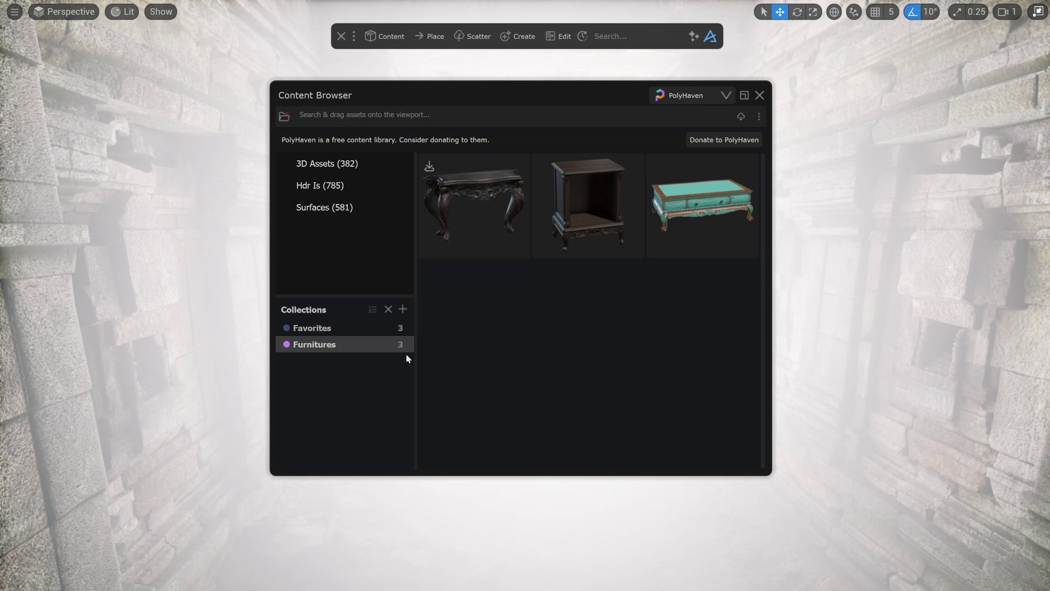
- Switch the library to Quixel (old) and add the slatted crate, the wooden chest and the divided wooden tray to the Furnitures collection
{"action": "left_click", "coordinate": [677, 99]}
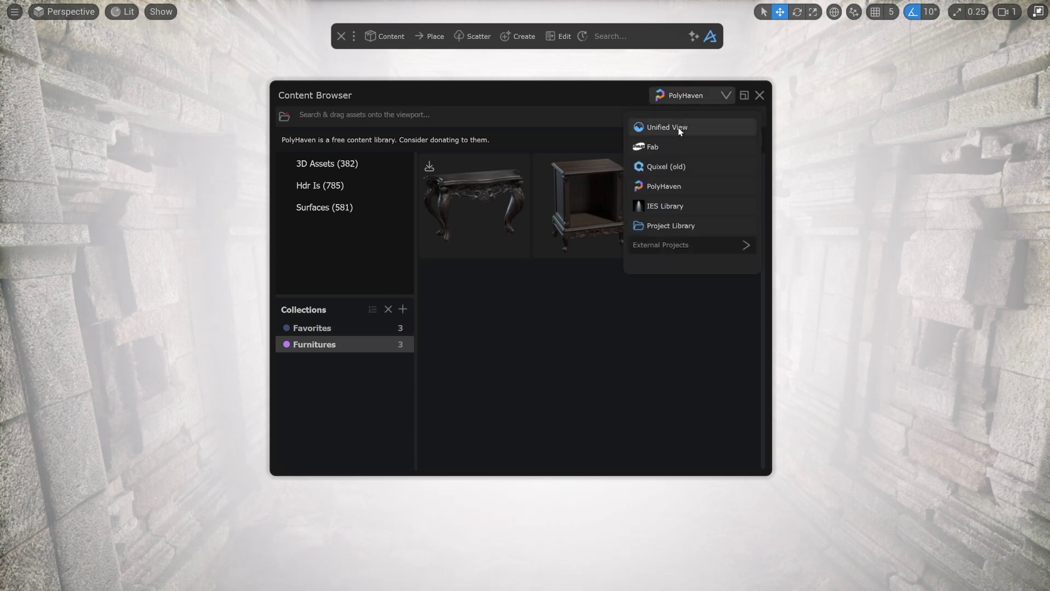
{"action": "left_click", "coordinate": [679, 167]}
{"action": "scroll", "coordinate": [502, 262], "scroll_direction": "down", "scroll_amount": 2}
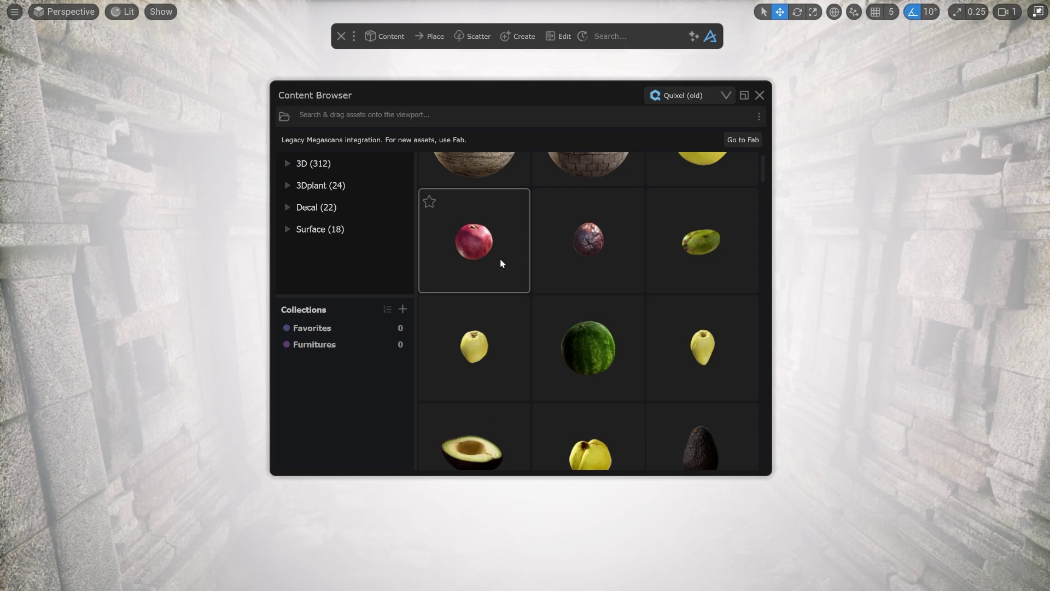
{"action": "scroll", "coordinate": [500, 258], "scroll_direction": "down", "scroll_amount": 10}
{"action": "left_click_drag", "start_coordinate": [553, 219], "coordinate": [361, 344]}
{"action": "left_click_drag", "start_coordinate": [690, 203], "coordinate": [344, 344]}
{"action": "scroll", "coordinate": [469, 332], "scroll_direction": "down", "scroll_amount": 3}
{"action": "left_click_drag", "start_coordinate": [468, 296], "coordinate": [377, 344]}
{"action": "scroll", "coordinate": [547, 339], "scroll_direction": "down", "scroll_amount": 3}
- Copy the Furnitures collection into a shared collection named Interior Level
{"action": "left_click", "coordinate": [339, 347]}
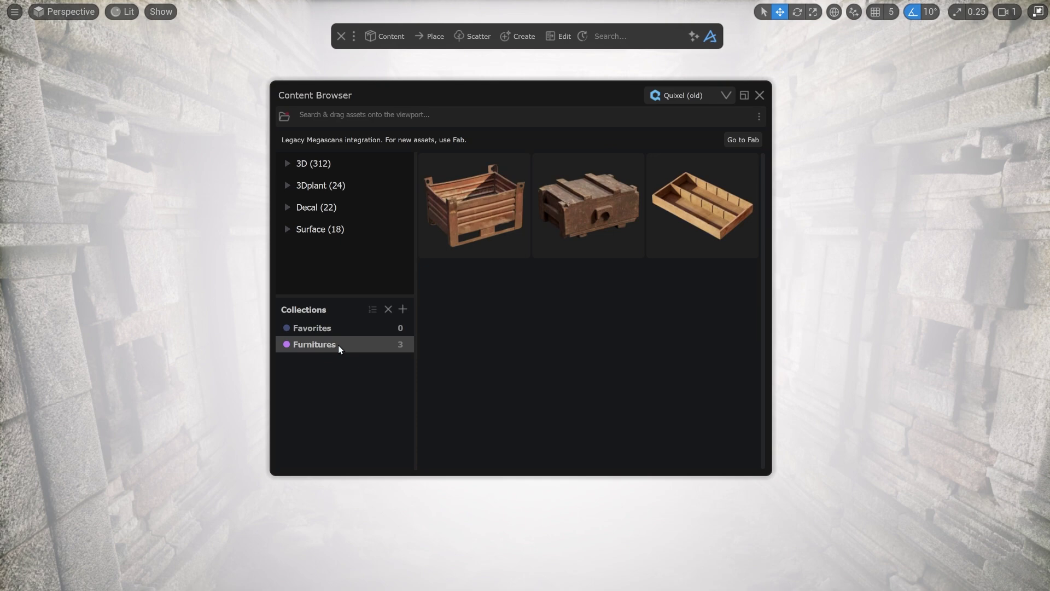
{"action": "right_click", "coordinate": [339, 346]}
{"action": "left_click", "coordinate": [361, 376]}
{"action": "double_click", "coordinate": [326, 362]}
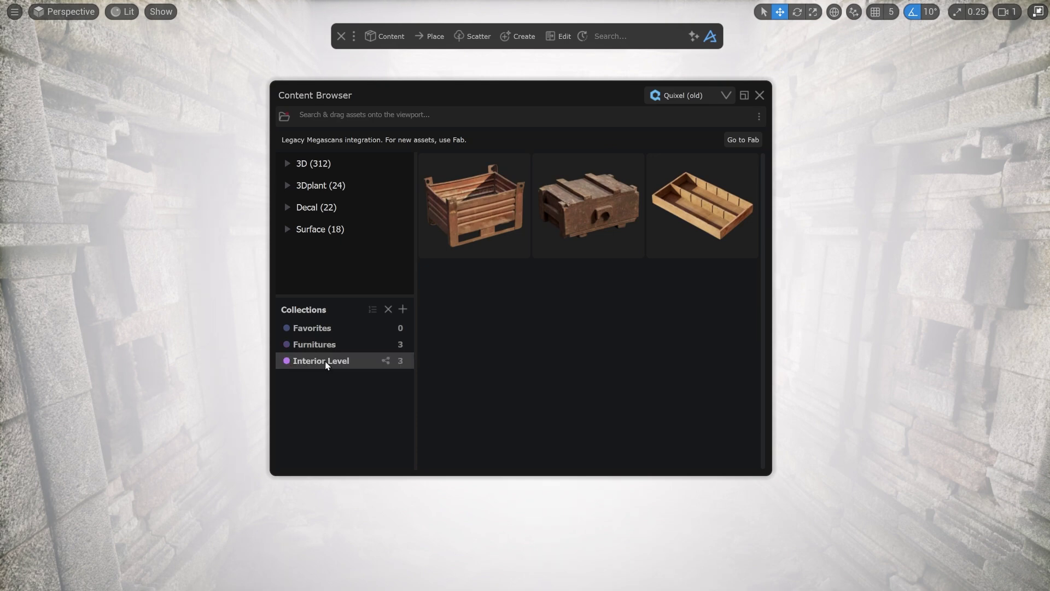
- Switch the library to PolyHaven and review the contents of the Furnitures, Favorites and Interior Level collections
{"action": "left_click", "coordinate": [687, 95]}
{"action": "left_click", "coordinate": [670, 186]}
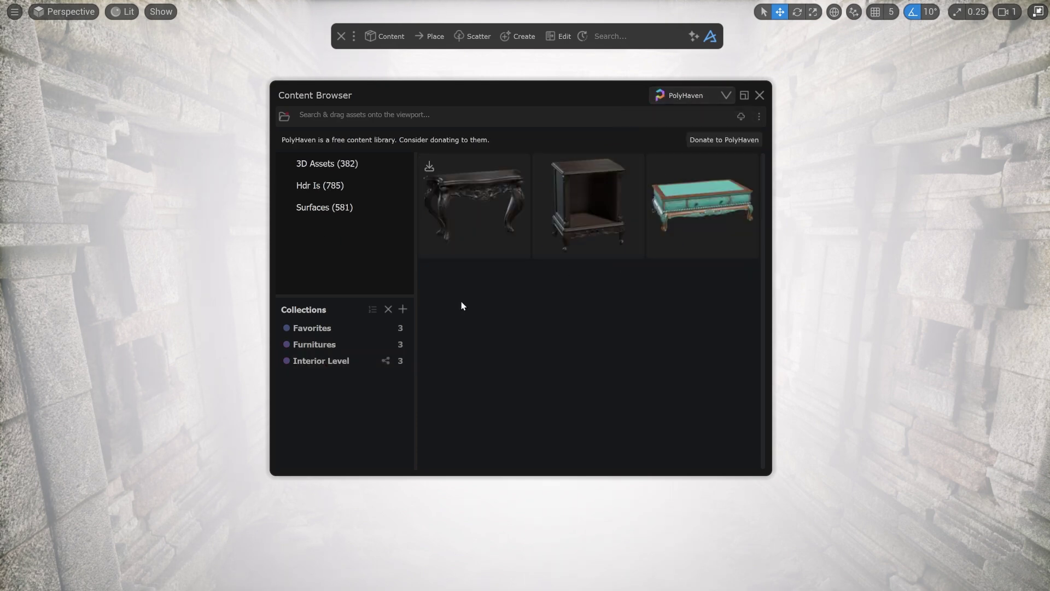
{"action": "left_click", "coordinate": [327, 344]}
{"action": "left_click", "coordinate": [327, 329]}
{"action": "left_click", "coordinate": [321, 360]}
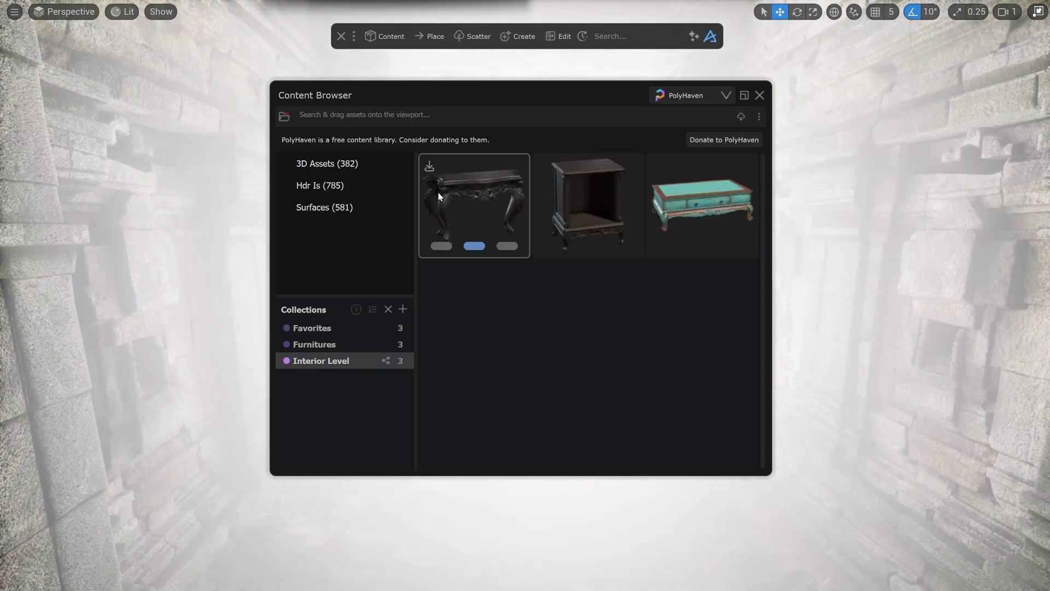
- Load the external changes to the shared collections, replacing the local data
{"action": "left_click", "coordinate": [357, 311]}
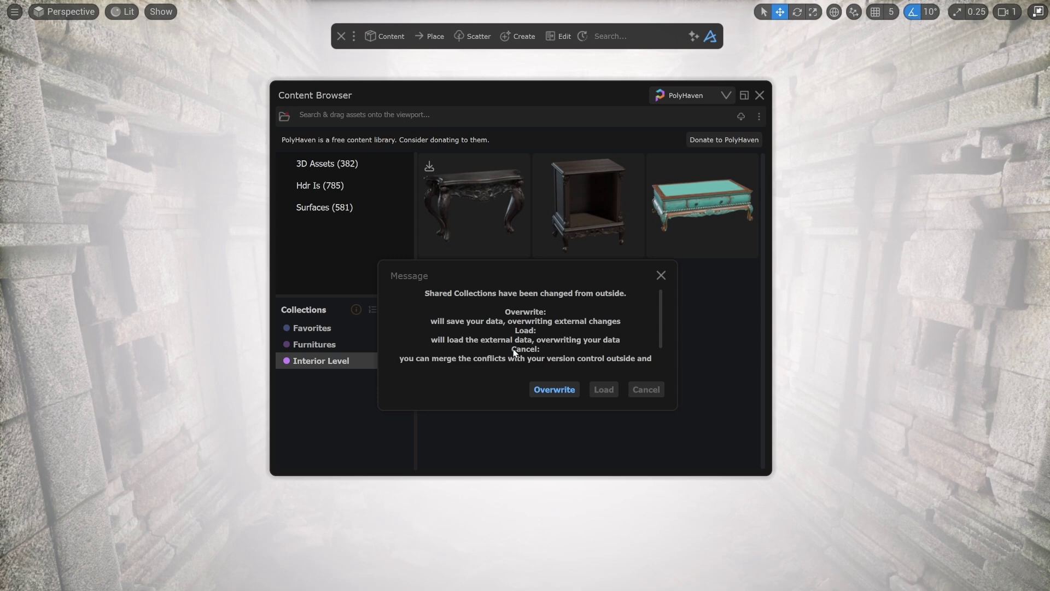
{"action": "scroll", "coordinate": [514, 353], "scroll_direction": "down", "scroll_amount": 1}
{"action": "left_click", "coordinate": [603, 389]}
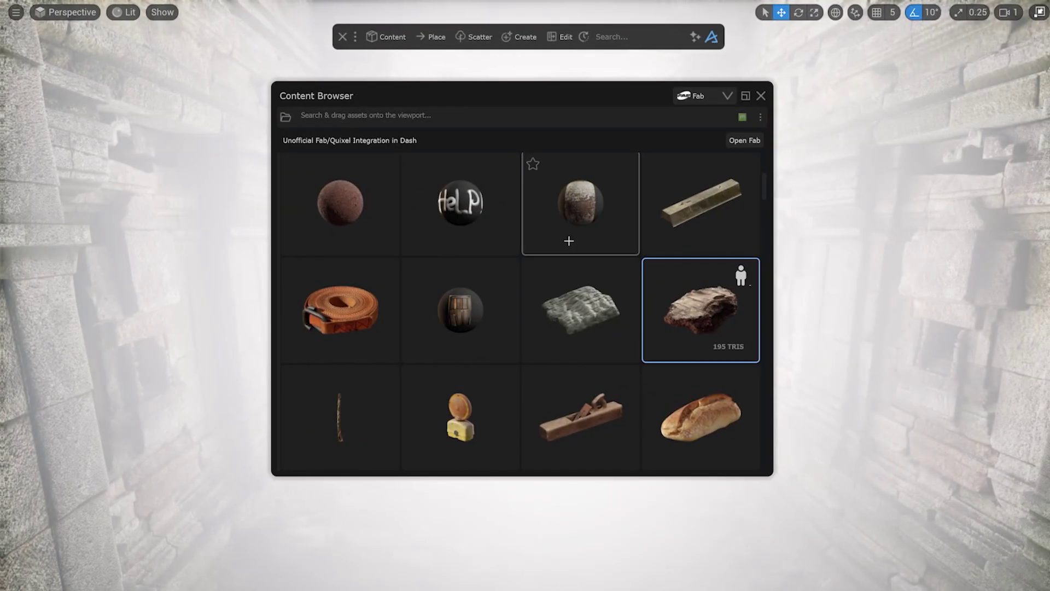
- Add the tag "delicious" to the Bread Roll asset in the Fab library and close its details
{"action": "scroll", "coordinate": [676, 344], "scroll_direction": "down", "scroll_amount": 2}
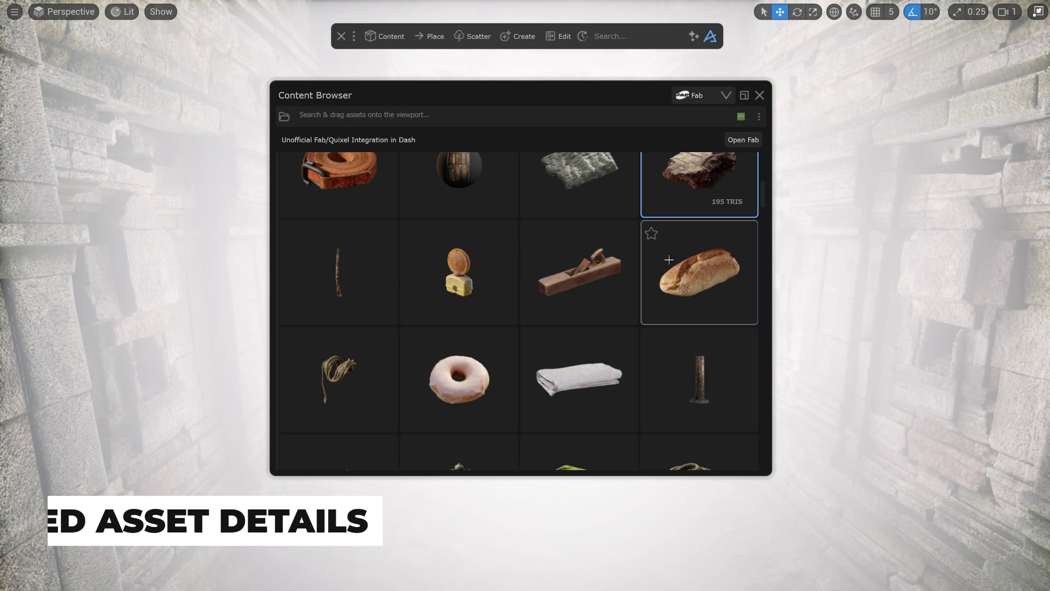
{"action": "left_click", "coordinate": [677, 344]}
{"action": "type", "text": "cious"}
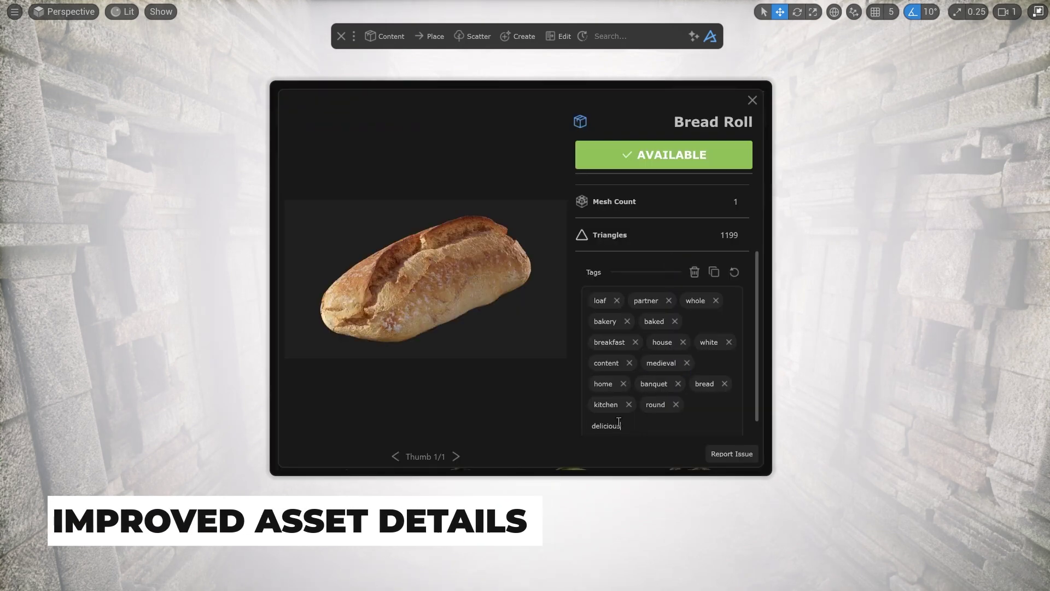
{"action": "key", "text": "Return"}
{"action": "left_click", "coordinate": [752, 100]}
- Add the tag "very delicious" to the Donut asset and search the library for "delicious"
{"action": "scroll", "coordinate": [459, 236], "scroll_direction": "down", "scroll_amount": 4}
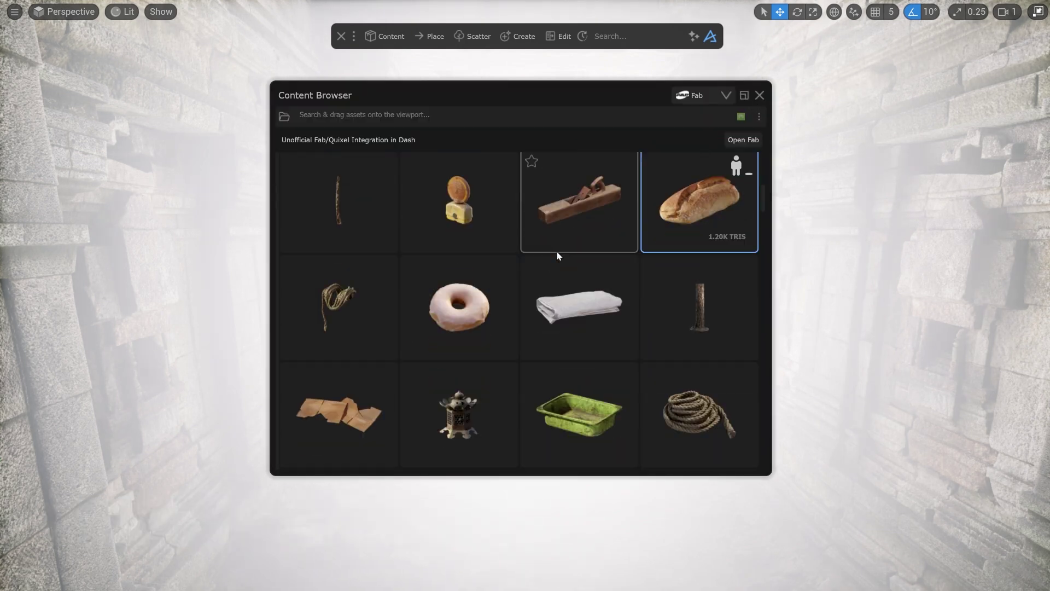
{"action": "left_click", "coordinate": [460, 235]}
{"action": "scroll", "coordinate": [641, 289], "scroll_direction": "down", "scroll_amount": 2}
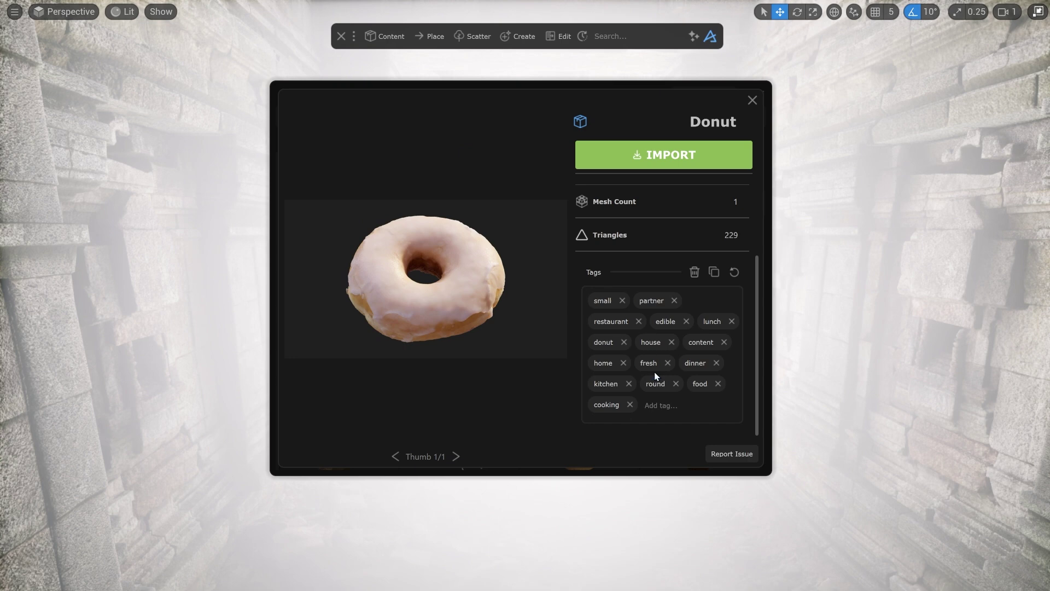
{"action": "left_click", "coordinate": [655, 403]}
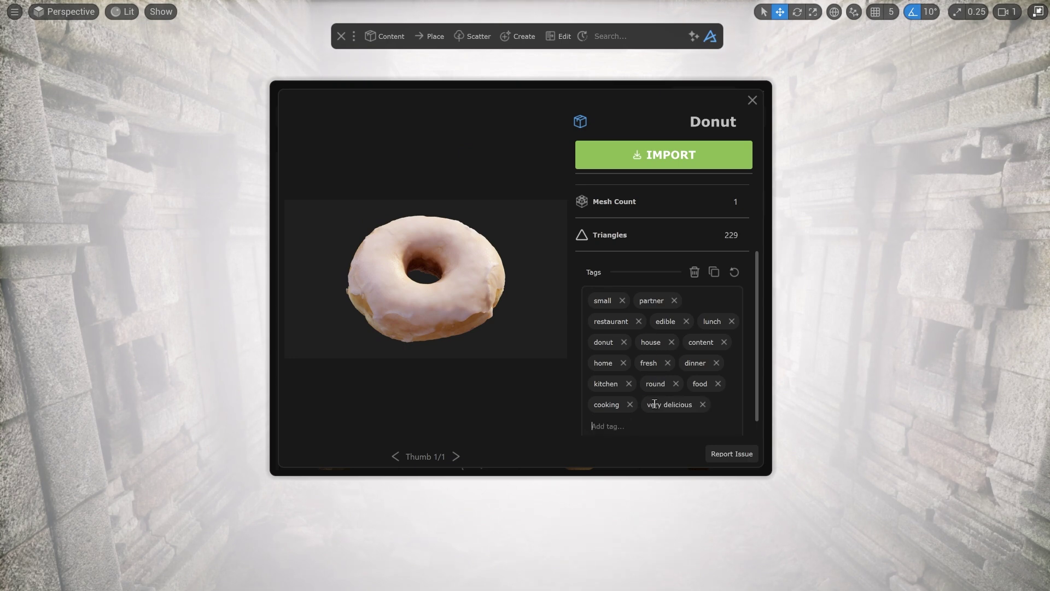
{"action": "left_click", "coordinate": [752, 100]}
{"action": "type", "text": "delicious"}
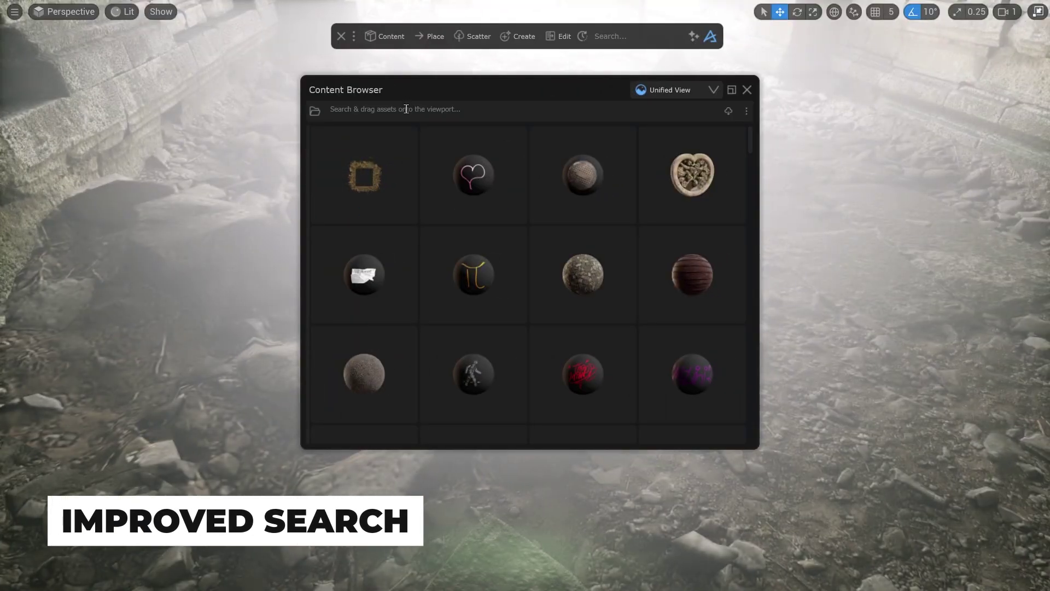
- Search the Unified View for "food" and exclude cans with "food -can", browsing the matching assets
{"action": "type", "text": "food"}
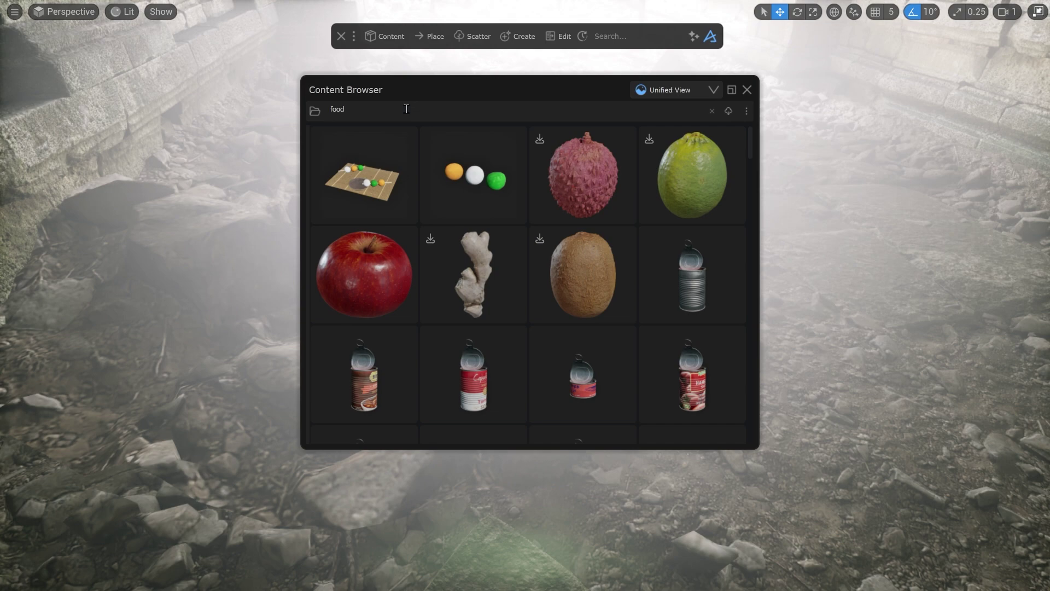
{"action": "scroll", "coordinate": [431, 159], "scroll_direction": "down", "scroll_amount": 10}
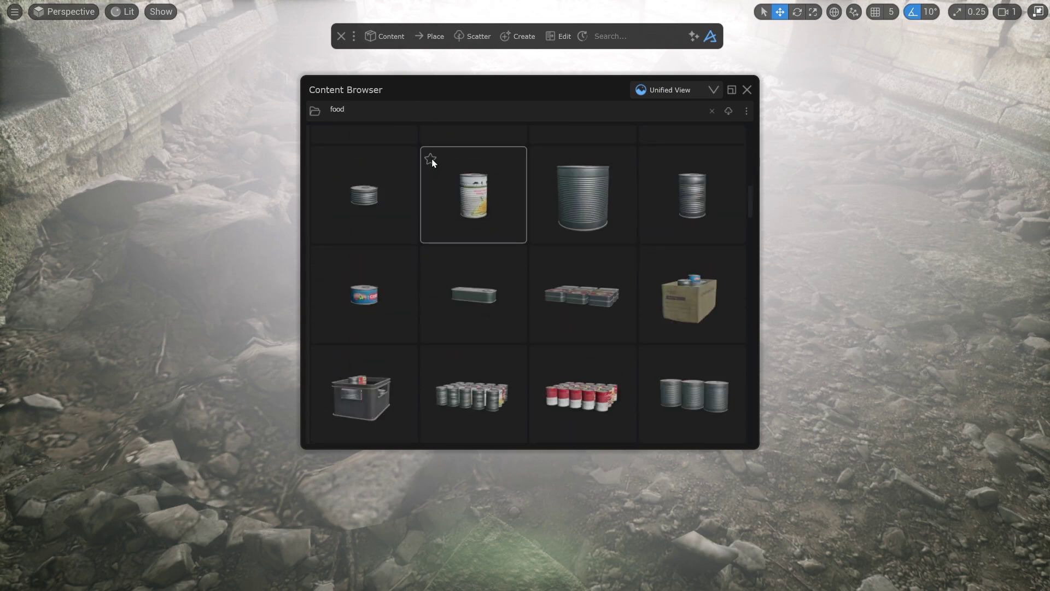
{"action": "type", "text": "-can"}
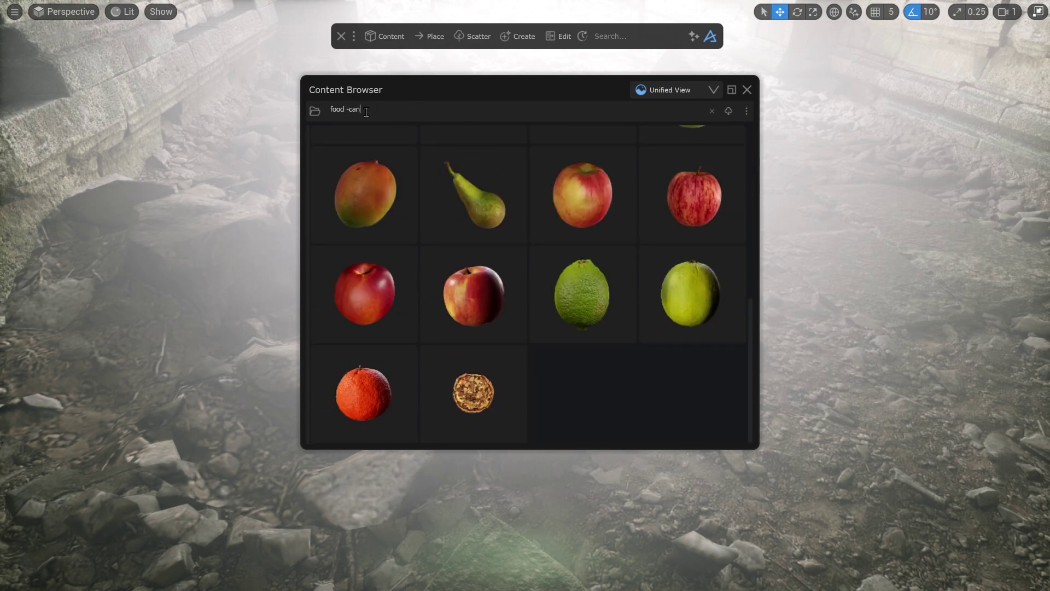
{"action": "scroll", "coordinate": [427, 196], "scroll_direction": "down", "scroll_amount": 10}
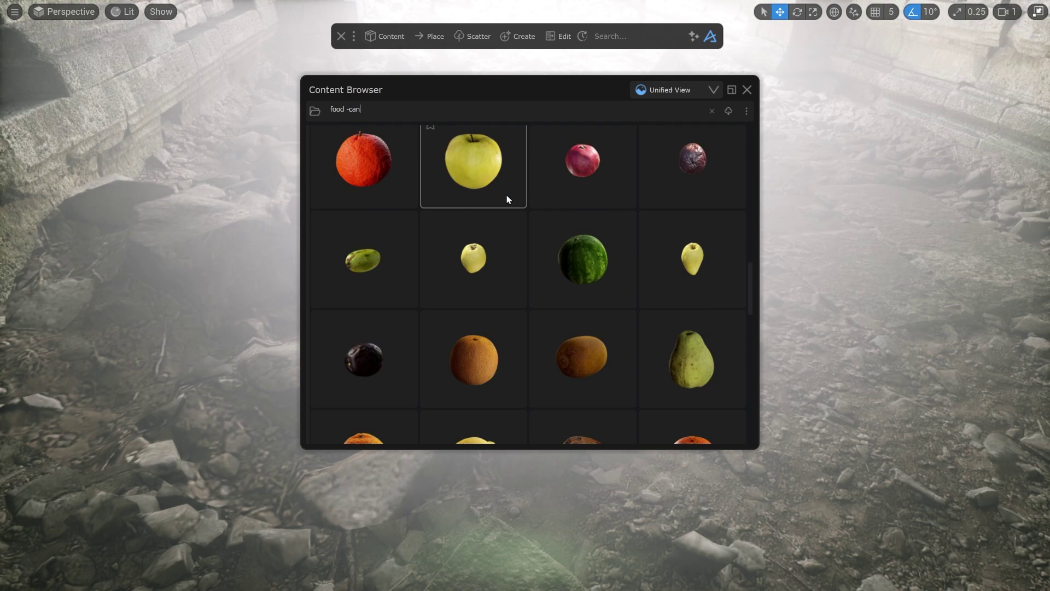
{"action": "scroll", "coordinate": [506, 194], "scroll_direction": "down", "scroll_amount": 10}
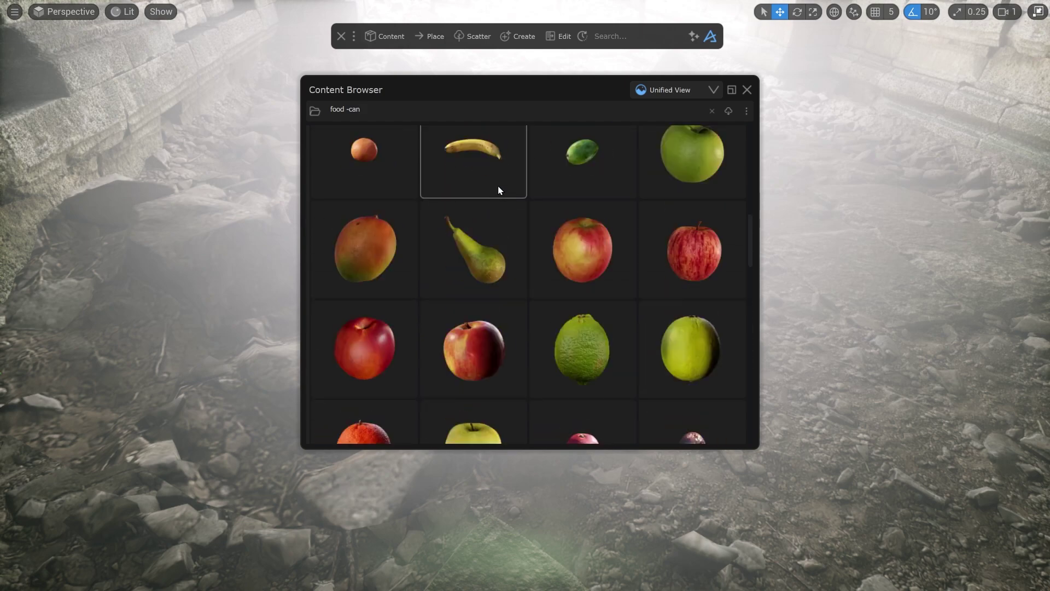
- Search the Unified View for "3d plants +rocks" and browse the matching assets
{"action": "type", "text": "pl"}
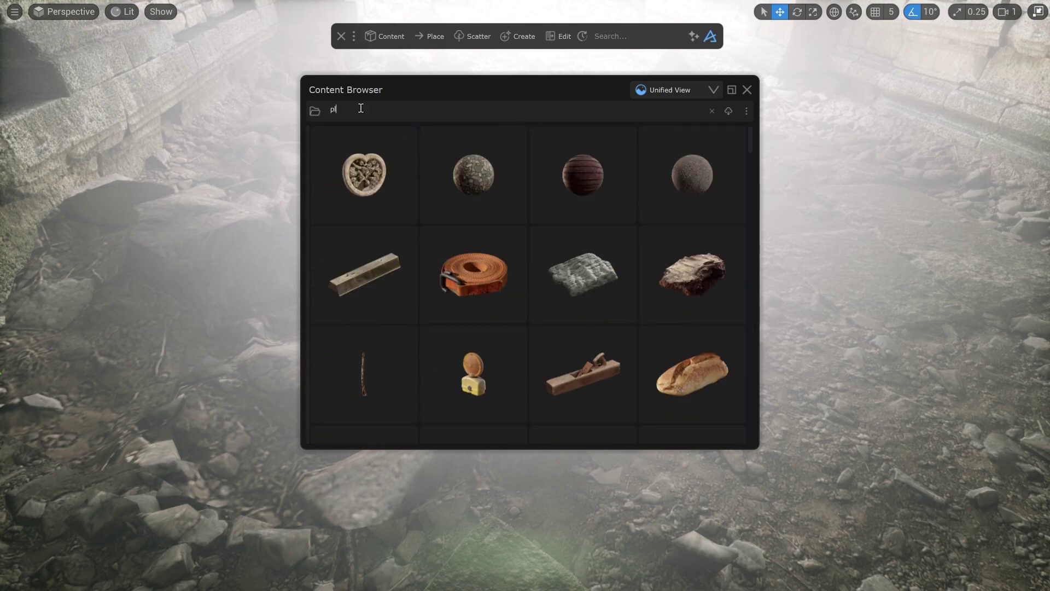
{"action": "type", "text": "ants +rocks"}
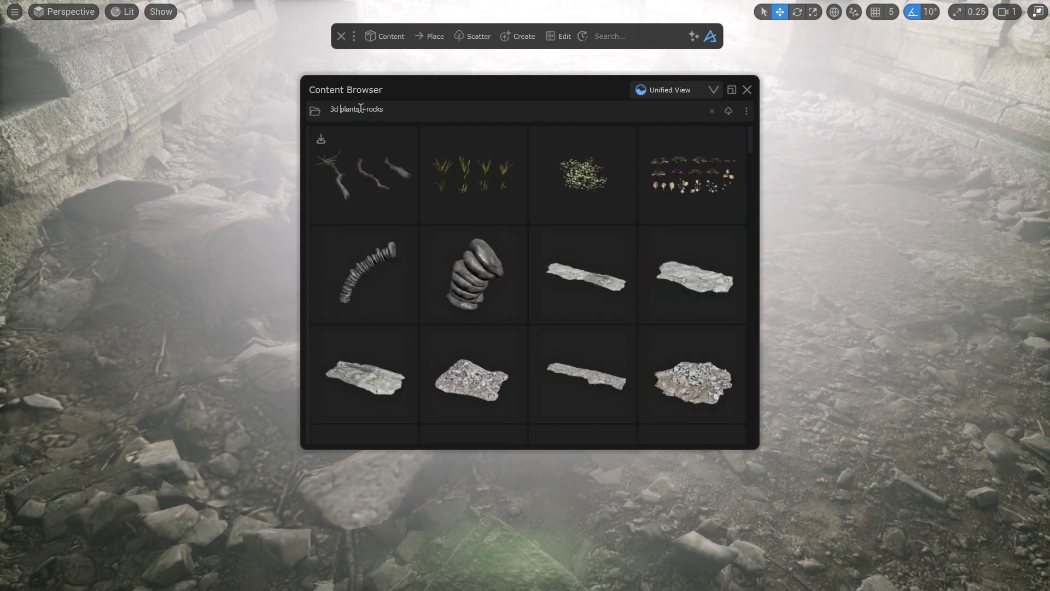
{"action": "scroll", "coordinate": [465, 233], "scroll_direction": "down", "scroll_amount": 15}
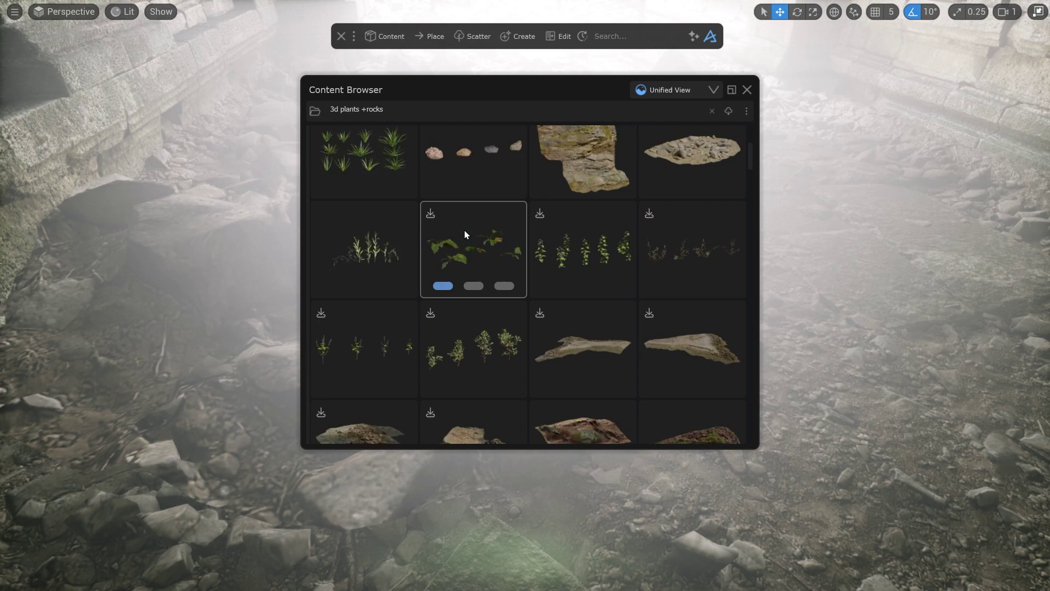
{"action": "scroll", "coordinate": [465, 233], "scroll_direction": "down", "scroll_amount": 8}
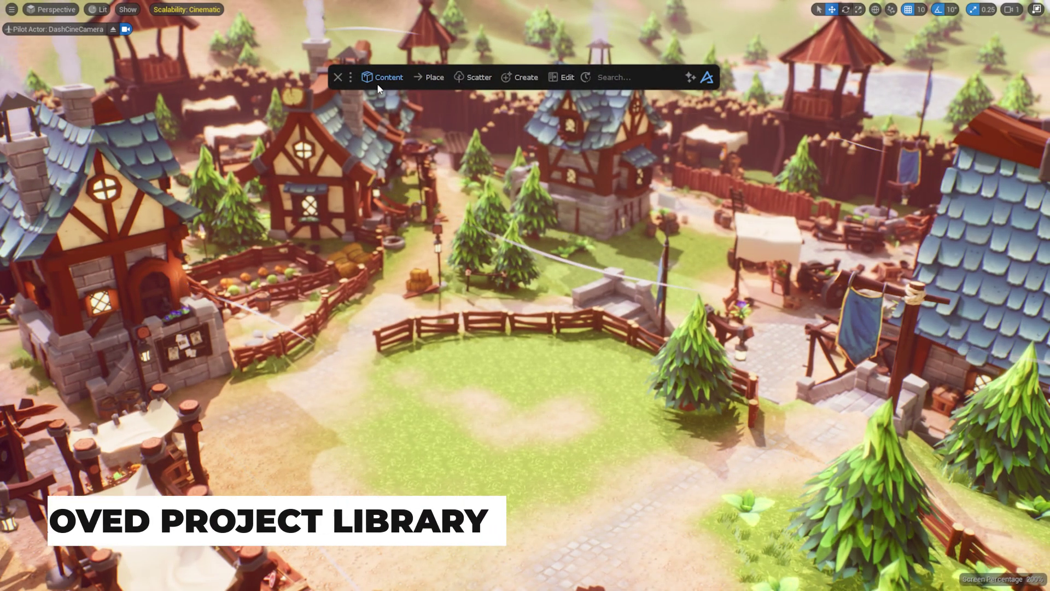
- Open the Content Browser, reposition it in the viewport and set its source to the Project Library
{"action": "left_click", "coordinate": [379, 78]}
{"action": "left_click", "coordinate": [377, 110]}
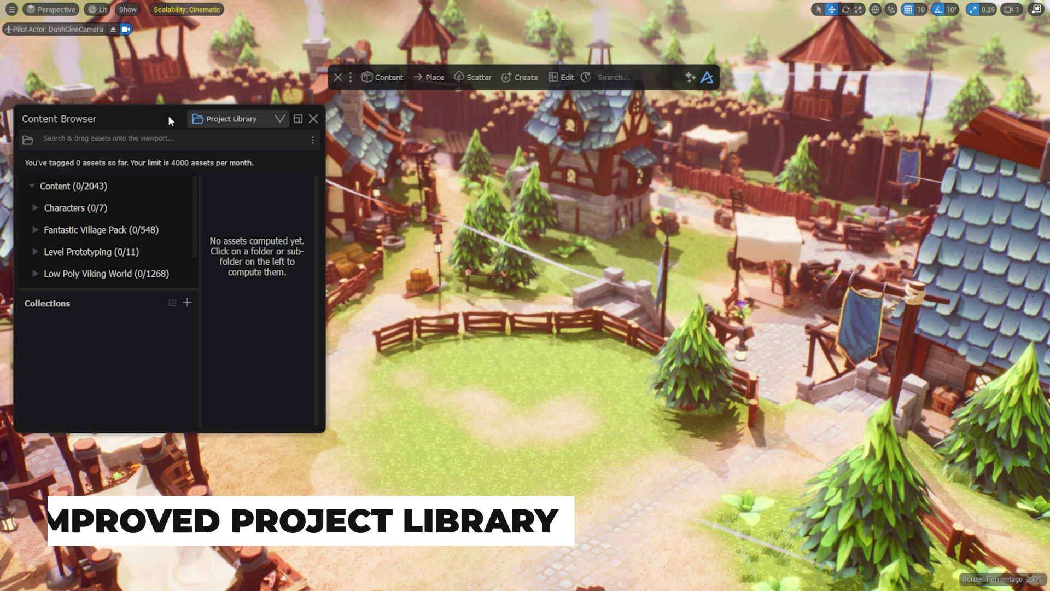
{"action": "left_click_drag", "start_coordinate": [169, 115], "coordinate": [275, 117]}
{"action": "left_click", "coordinate": [356, 119]}
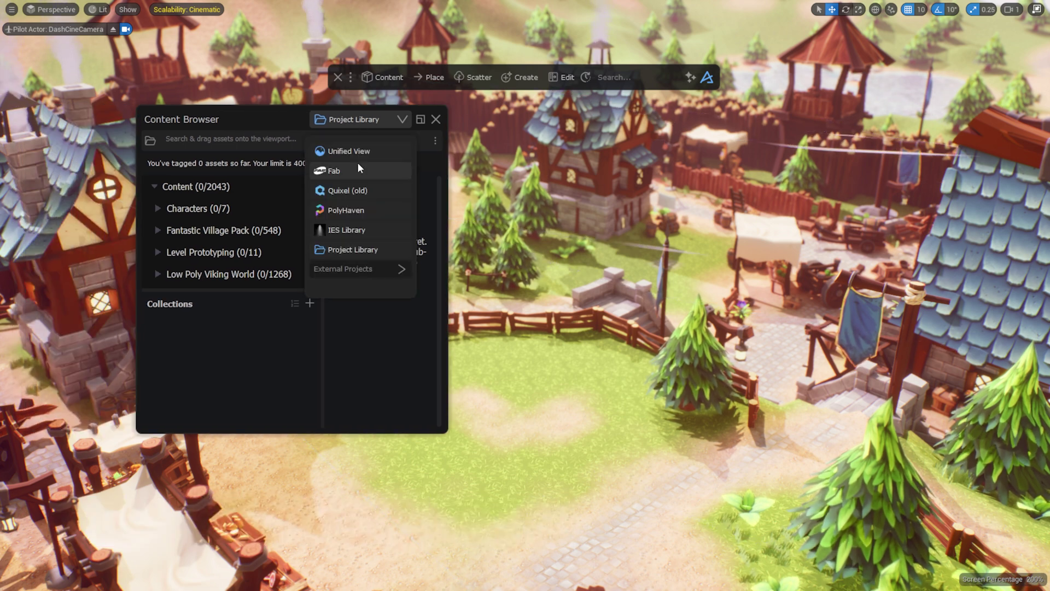
{"action": "left_click", "coordinate": [366, 248]}
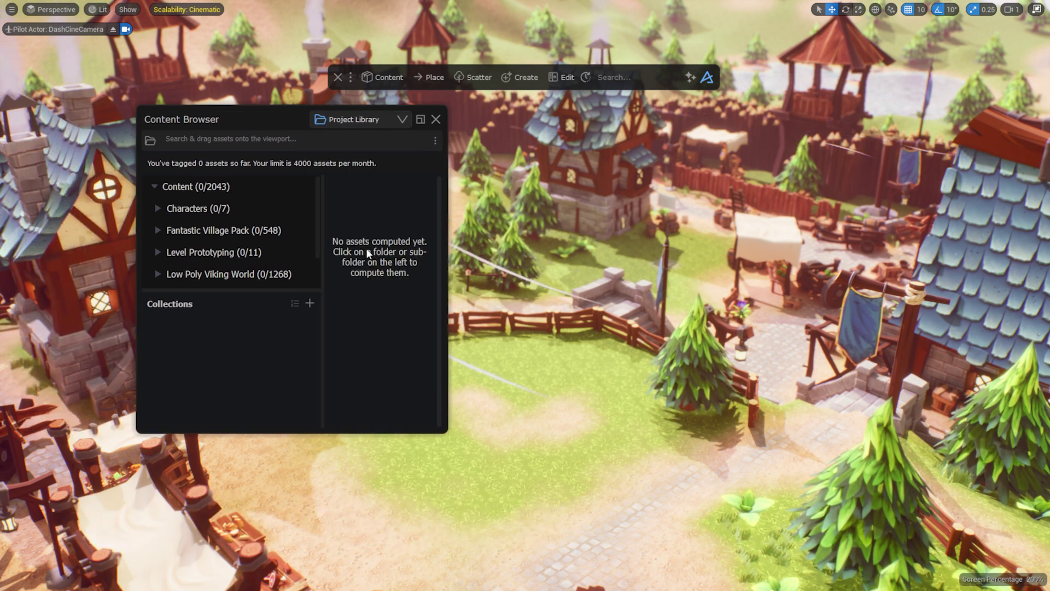
- Compute the assets of the Fantastic Village Pack folder with AI Tag enabled, widening the Content Browser
{"action": "left_click", "coordinate": [209, 232]}
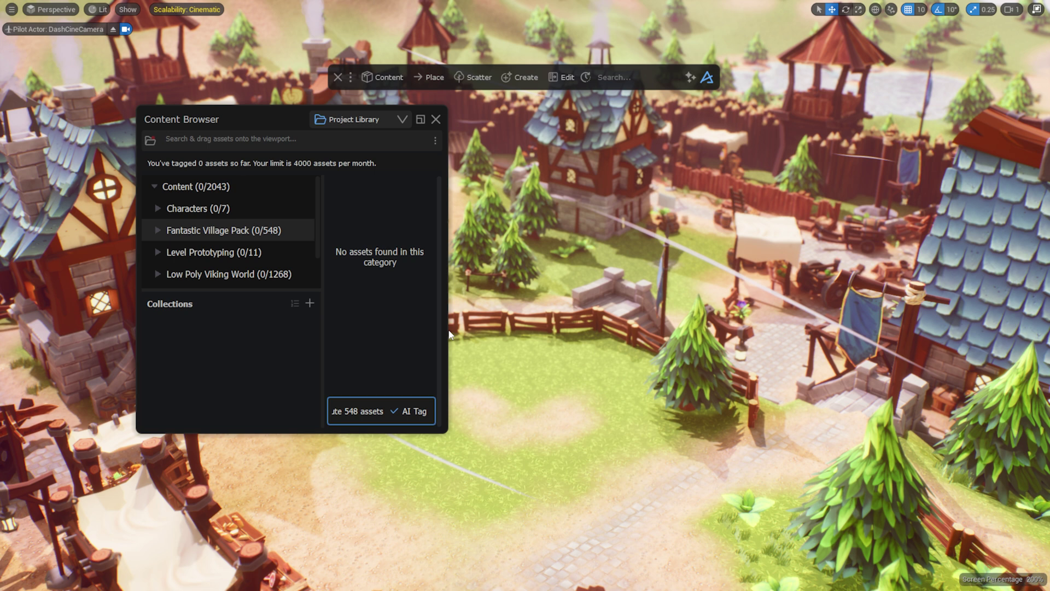
{"action": "left_click_drag", "start_coordinate": [448, 334], "coordinate": [551, 334]}
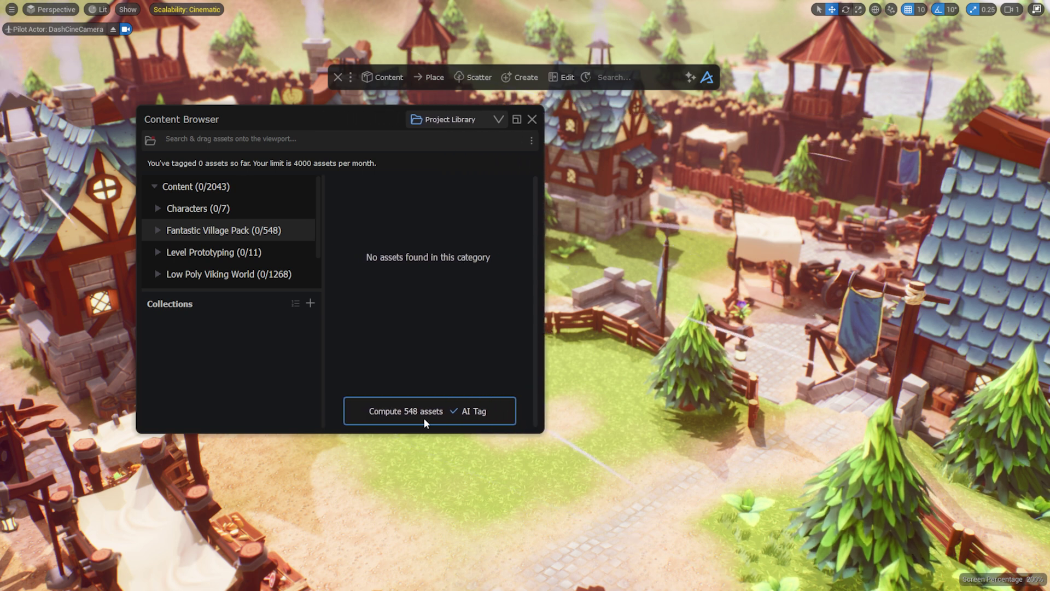
{"action": "left_click", "coordinate": [444, 411]}
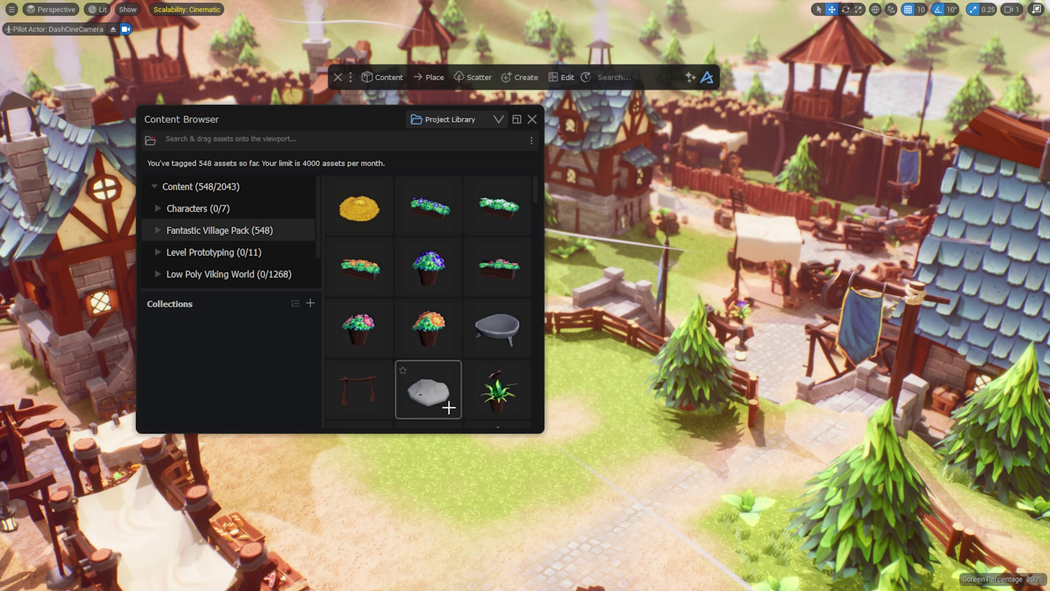
- Inspect the details and tags of the orange-flowered potted plant SM_PROP_PLANT_pot_v2_02, and close them
{"action": "right_click", "coordinate": [454, 326]}
{"action": "left_click", "coordinate": [478, 339]}
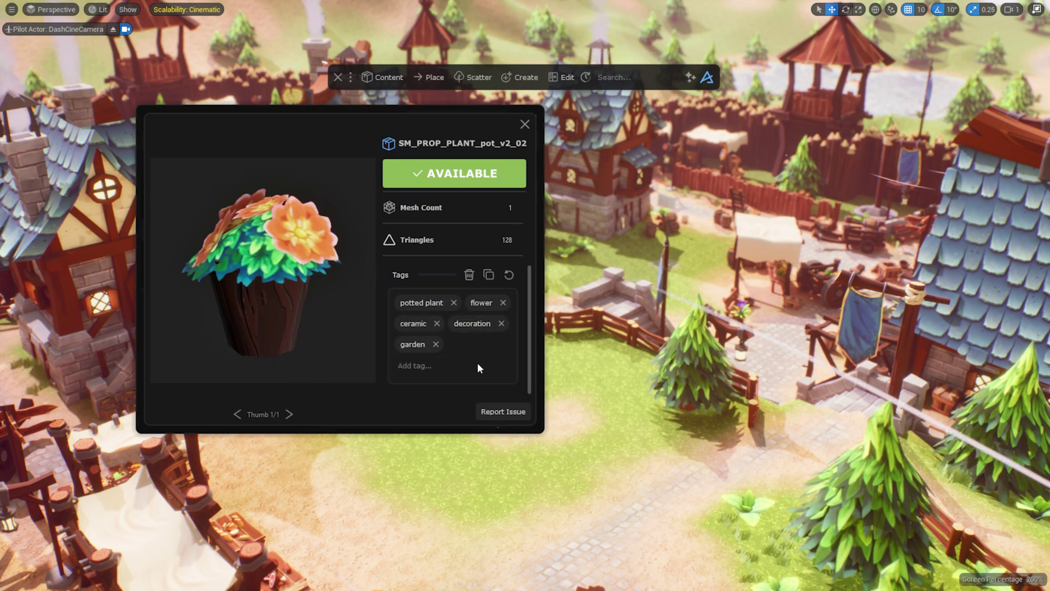
{"action": "scroll", "coordinate": [477, 362], "scroll_direction": "up", "scroll_amount": 3}
{"action": "left_click", "coordinate": [523, 126]}
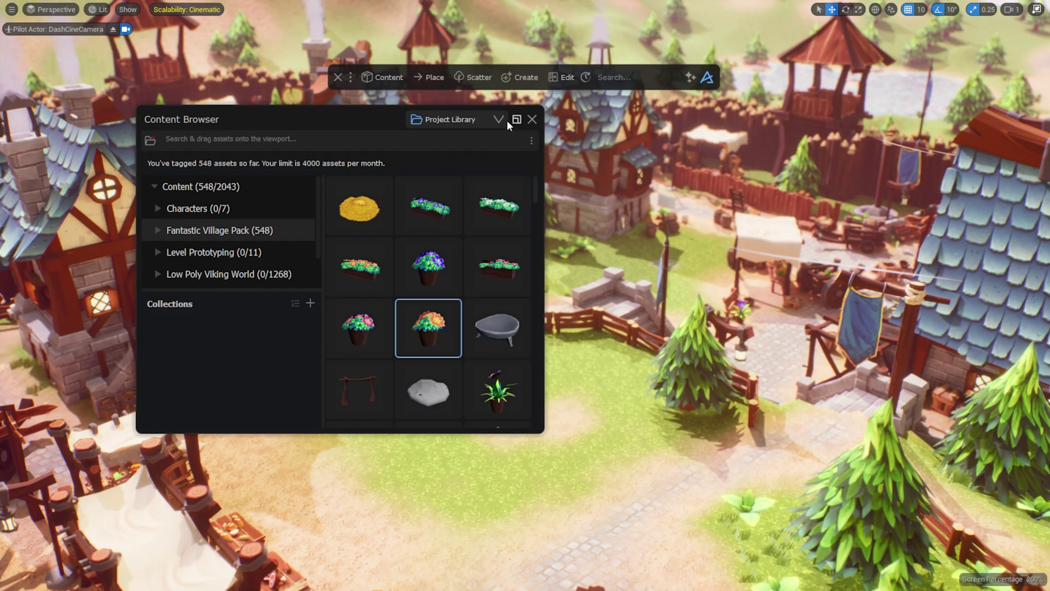
- Switch the library to the external project Fantasy_village and browse its Greenwood Materials and Meshes folders
{"action": "left_click", "coordinate": [497, 119]}
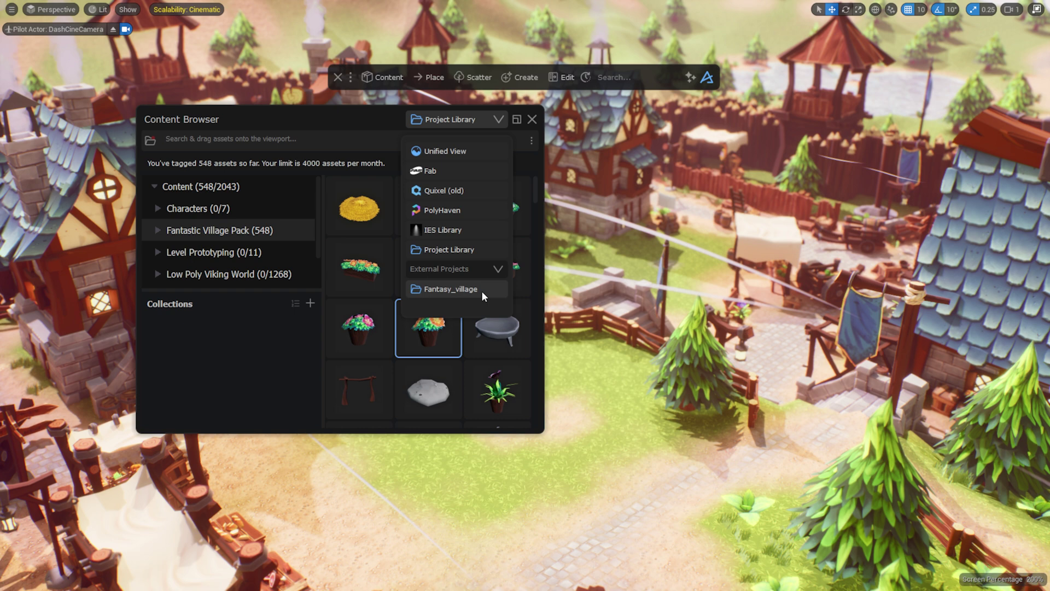
{"action": "left_click", "coordinate": [482, 290]}
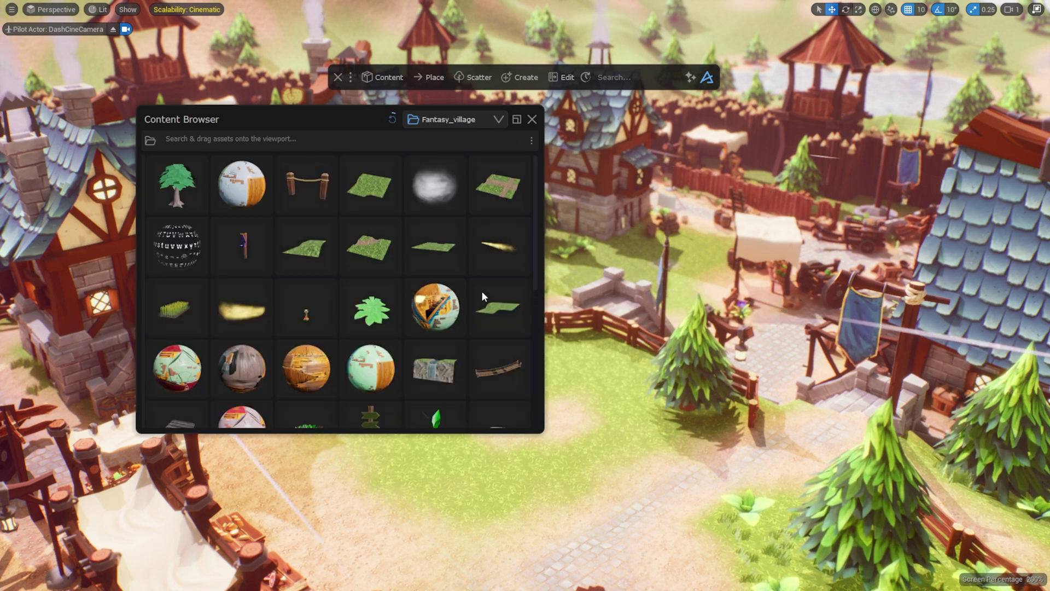
{"action": "left_click", "coordinate": [151, 141]}
{"action": "left_click", "coordinate": [183, 167]}
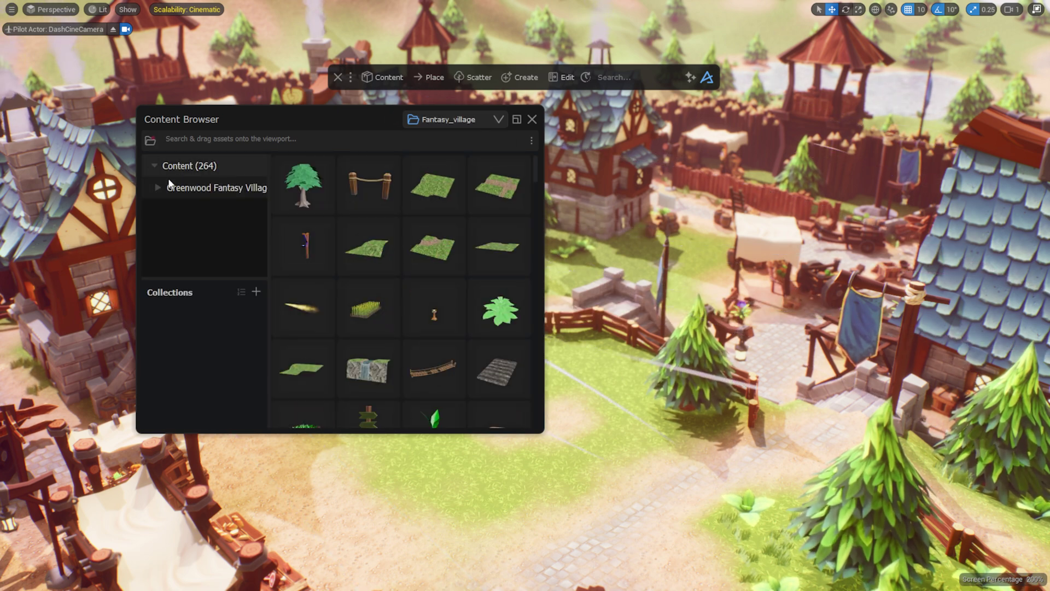
{"action": "left_click", "coordinate": [158, 188]}
{"action": "left_click", "coordinate": [204, 233]}
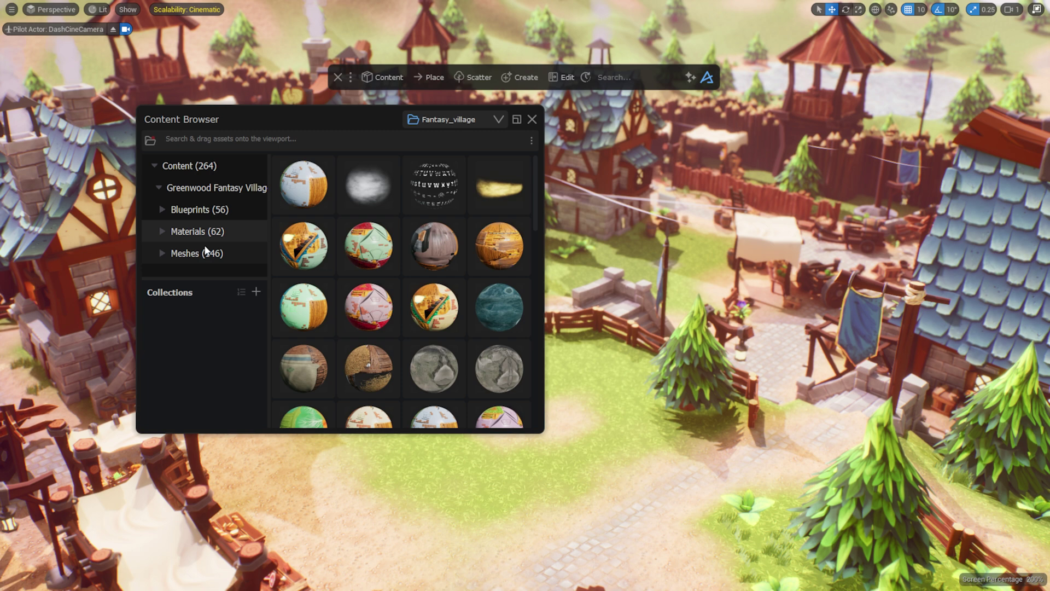
{"action": "left_click", "coordinate": [206, 253]}
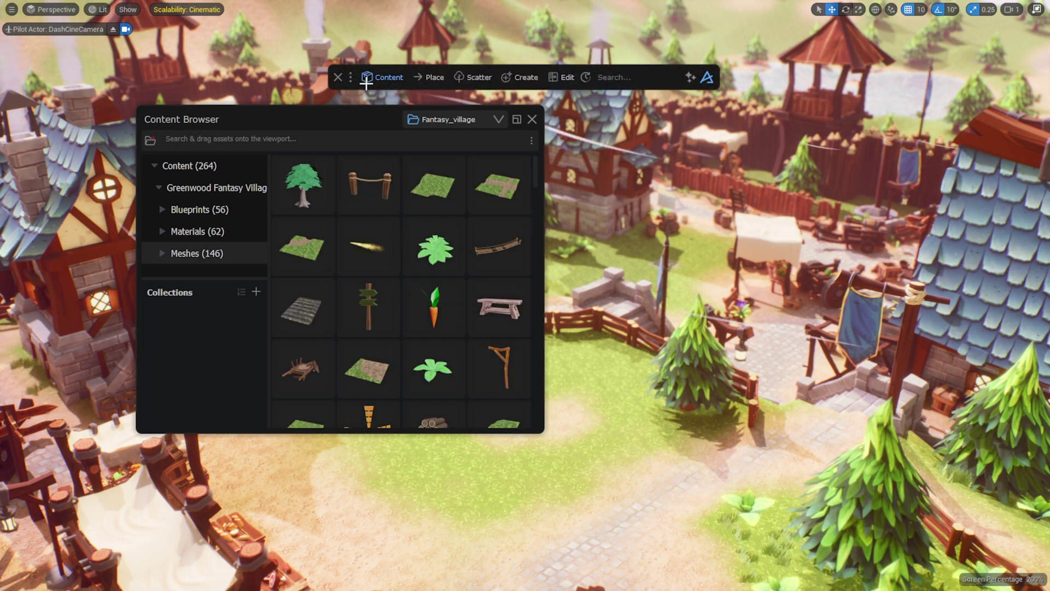
- Run Search For External Projects from the Project Library section of Dash's preferences
{"action": "left_click", "coordinate": [350, 77]}
{"action": "left_click", "coordinate": [362, 247]}
{"action": "scroll", "coordinate": [362, 250], "scroll_direction": "down", "scroll_amount": 15}
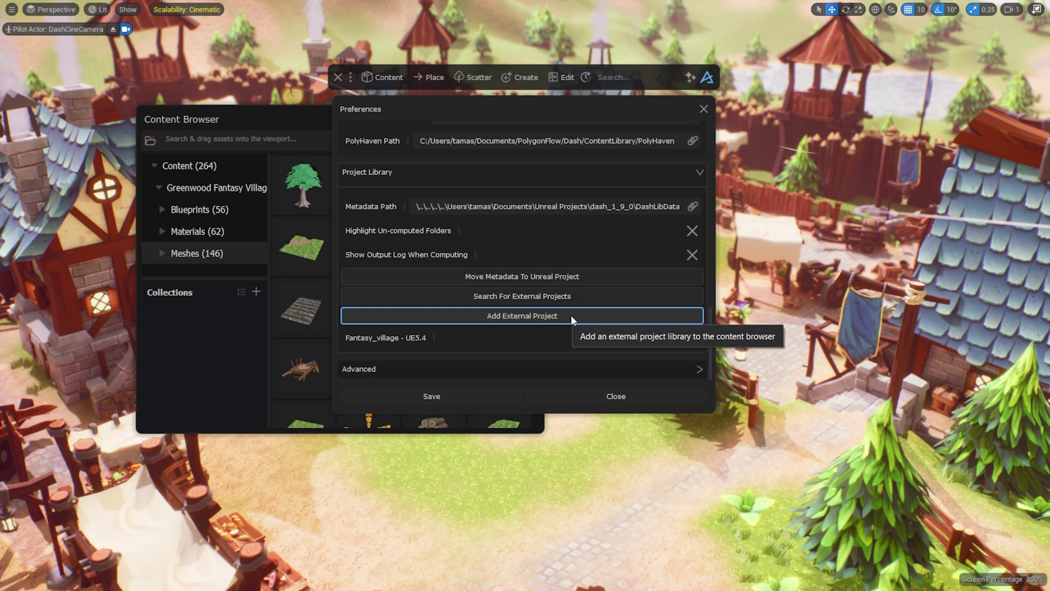
{"action": "left_click", "coordinate": [582, 297]}
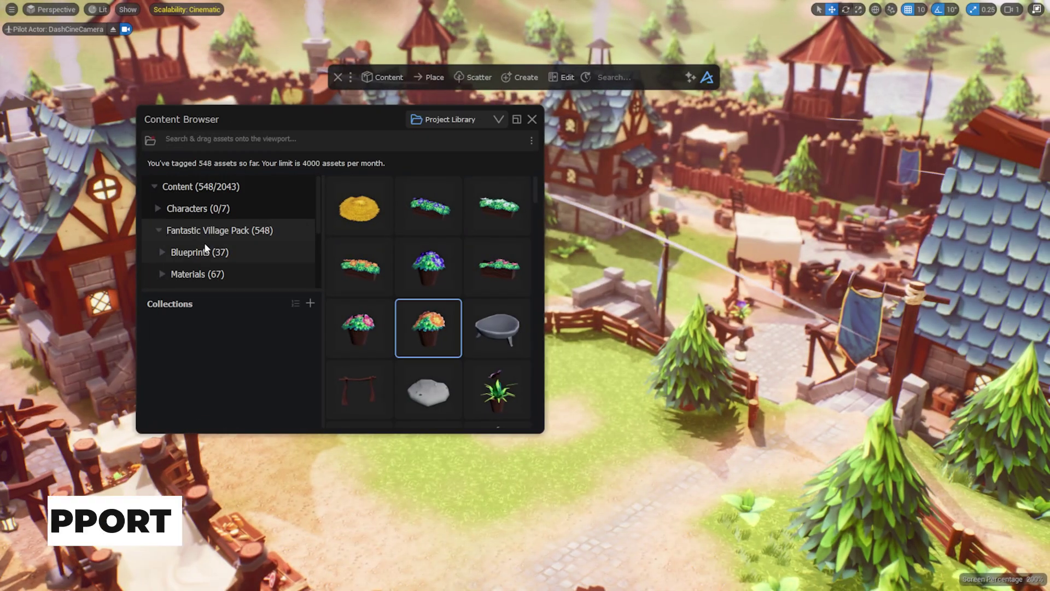
- Browse the Fantastic Village Pack's Blueprints folder in the Project Library and inspect the details and tags of BP_BLD_house_1
{"action": "left_click", "coordinate": [205, 251]}
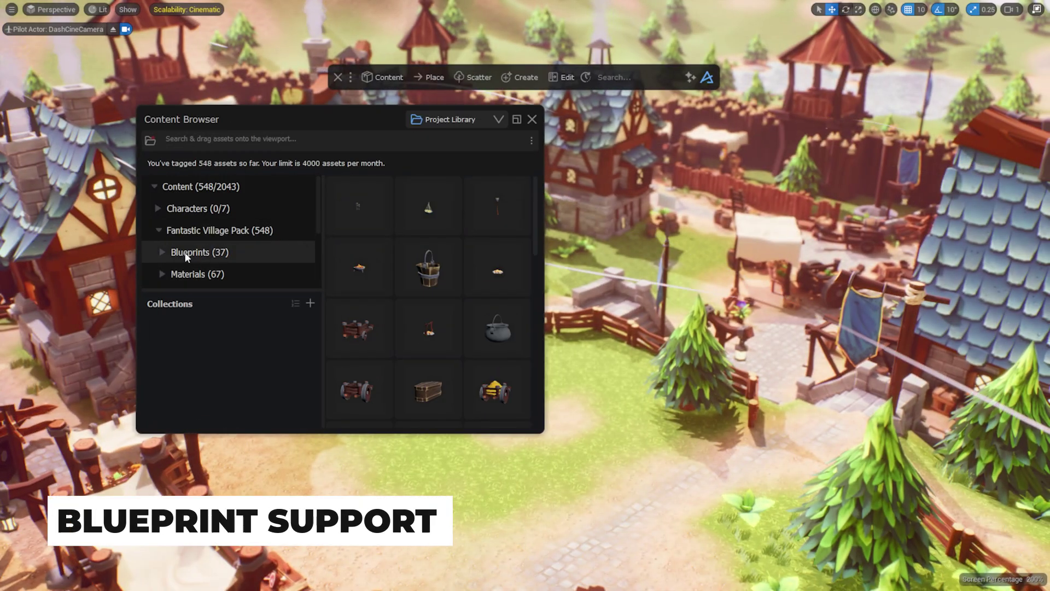
{"action": "scroll", "coordinate": [477, 208], "scroll_direction": "down", "scroll_amount": 3}
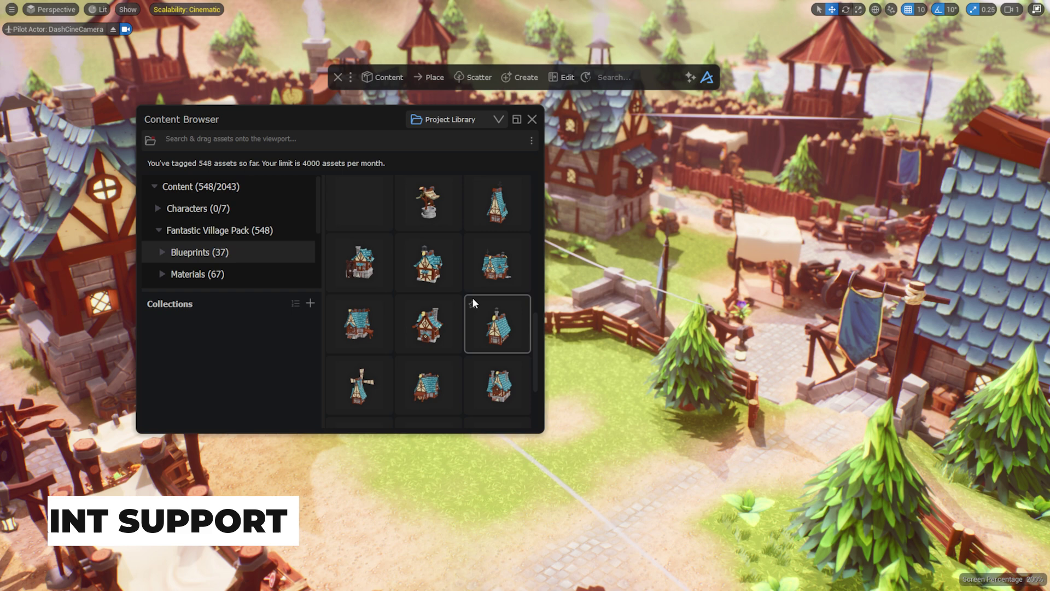
{"action": "scroll", "coordinate": [445, 265], "scroll_direction": "up", "scroll_amount": 3}
{"action": "scroll", "coordinate": [481, 257], "scroll_direction": "down", "scroll_amount": 3}
{"action": "left_click", "coordinate": [510, 263]}
{"action": "double_click", "coordinate": [510, 260]}
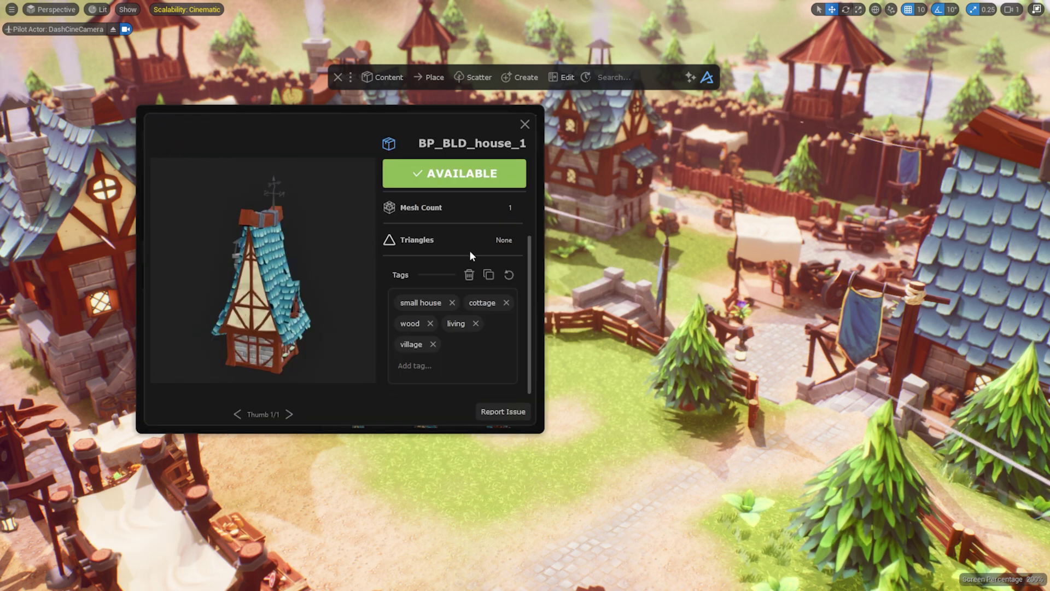
{"action": "left_click", "coordinate": [524, 125]}
- Search the Blueprints folder for "house" and place a stone-based house blueprint in the grassy clearing
{"action": "left_click", "coordinate": [376, 139]}
{"action": "type", "text": "house"}
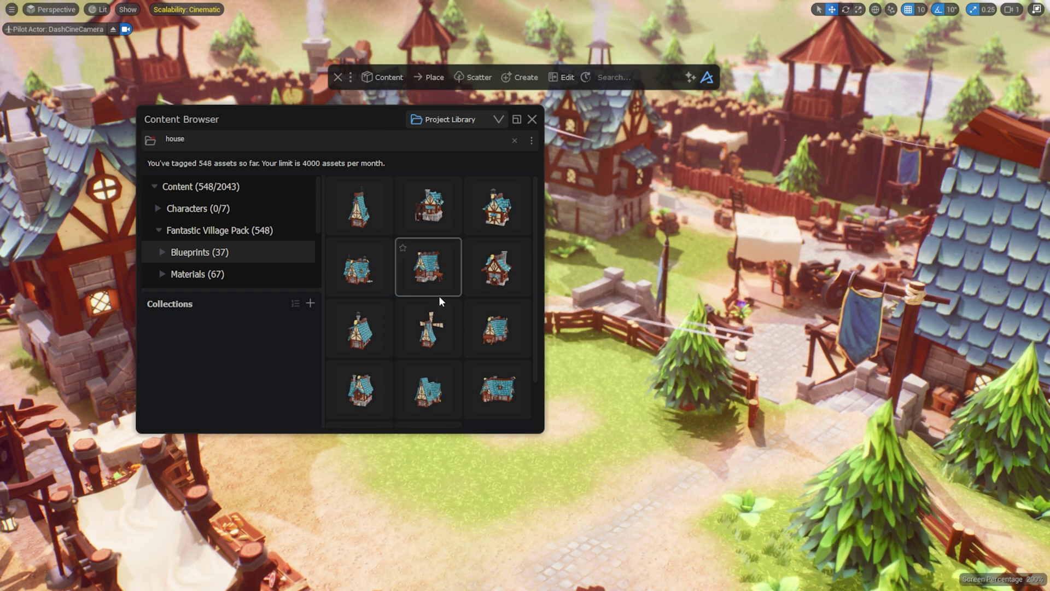
{"action": "scroll", "coordinate": [439, 295], "scroll_direction": "down", "scroll_amount": 2}
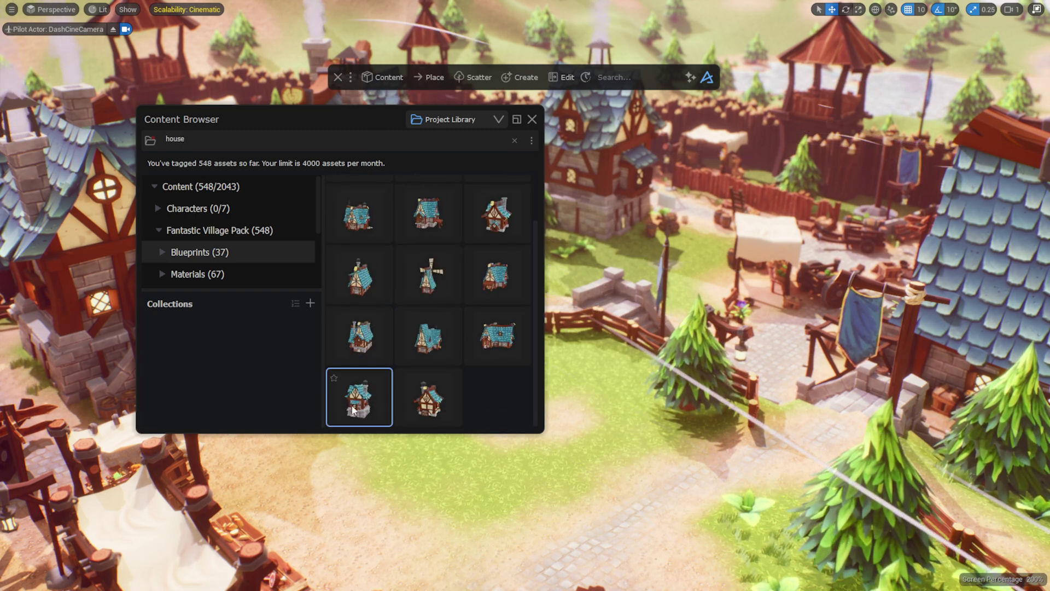
{"action": "left_click_drag", "start_coordinate": [358, 397], "coordinate": [563, 402]}
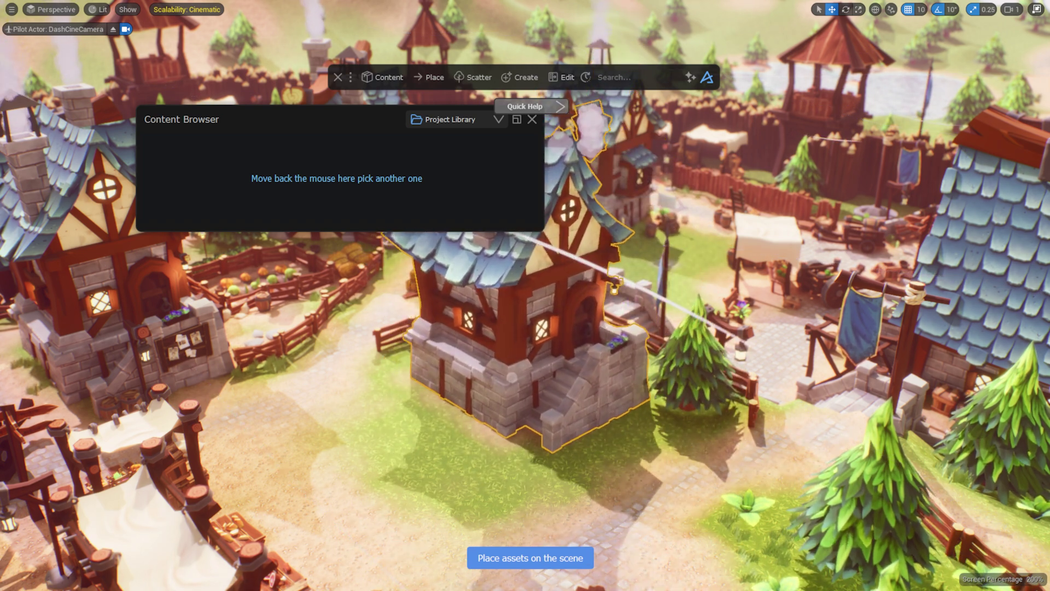
{"action": "left_click", "coordinate": [513, 377]}
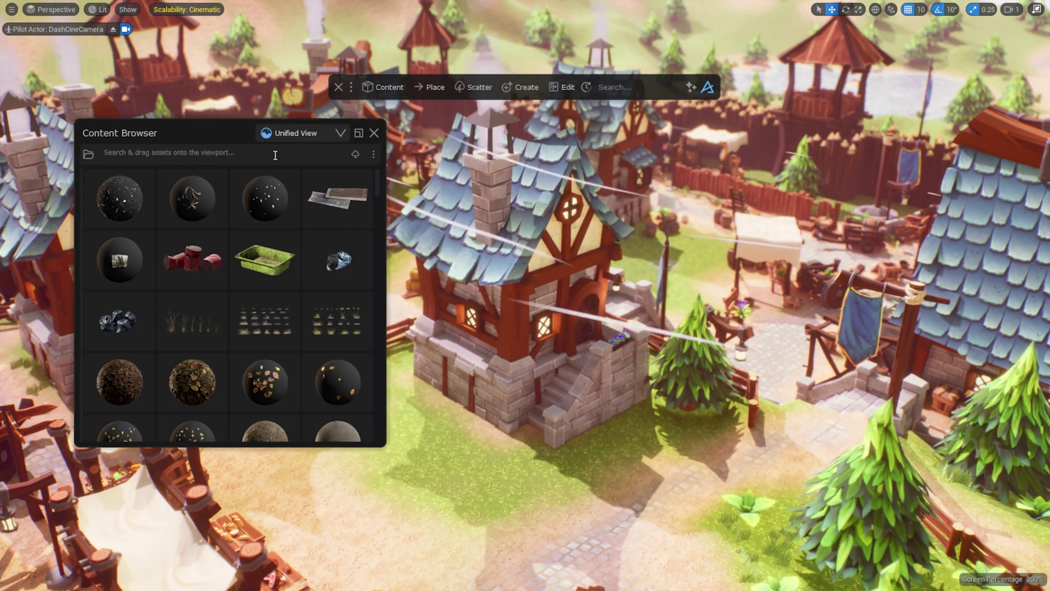
- Search the Unified View for "vegetables" and place the fenced cabbage patch beside the front of the new house
{"action": "left_click", "coordinate": [277, 154]}
{"action": "type", "text": "vegetables"}
{"action": "left_click_drag", "start_coordinate": [178, 206], "coordinate": [476, 441]}
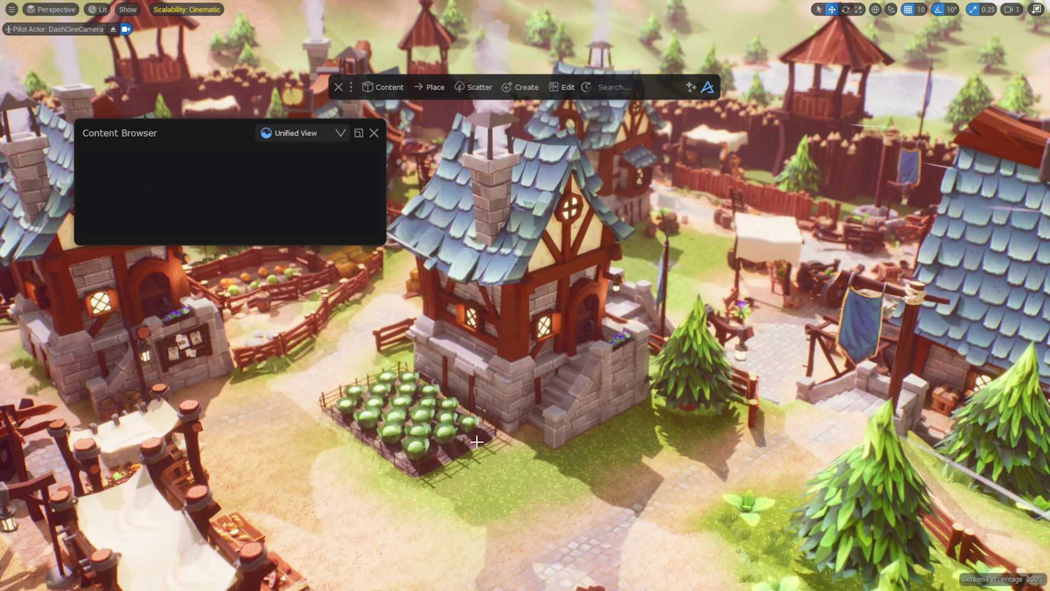
- Search for "vegetables orange", select three pumpkin assets and paint a pile of them beside the house's stairs
{"action": "left_click", "coordinate": [174, 153]}
{"action": "type", "text": "orange"}
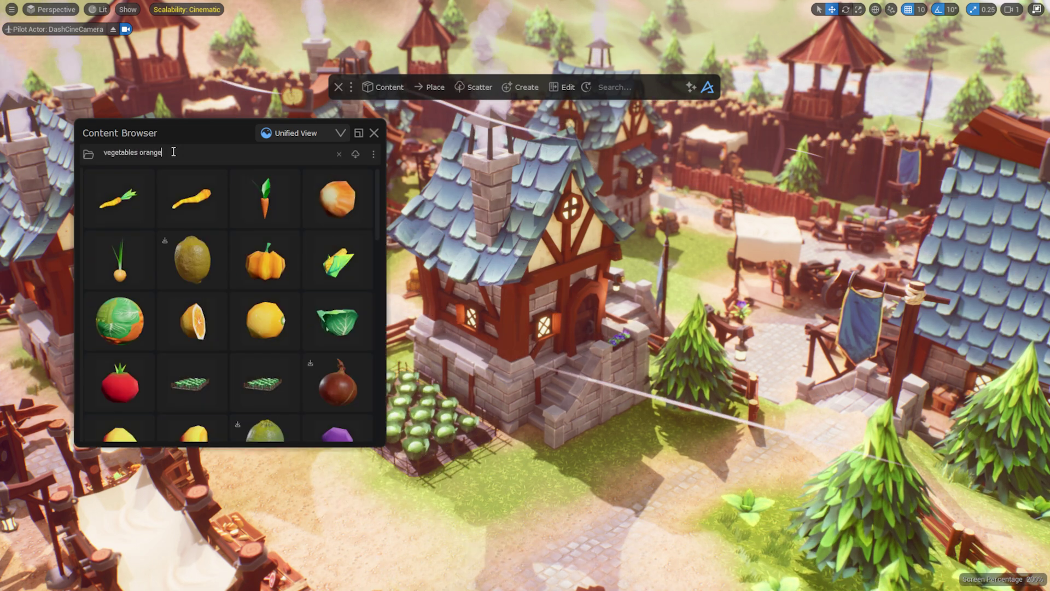
{"action": "left_click", "coordinate": [265, 263]}
{"action": "scroll", "coordinate": [291, 305], "scroll_direction": "down", "scroll_amount": 10}
{"action": "left_click", "coordinate": [120, 343], "text": "ctrl"}
{"action": "left_click", "coordinate": [193, 343], "text": "ctrl"}
{"action": "left_click", "coordinate": [265, 343], "text": "ctrl"}
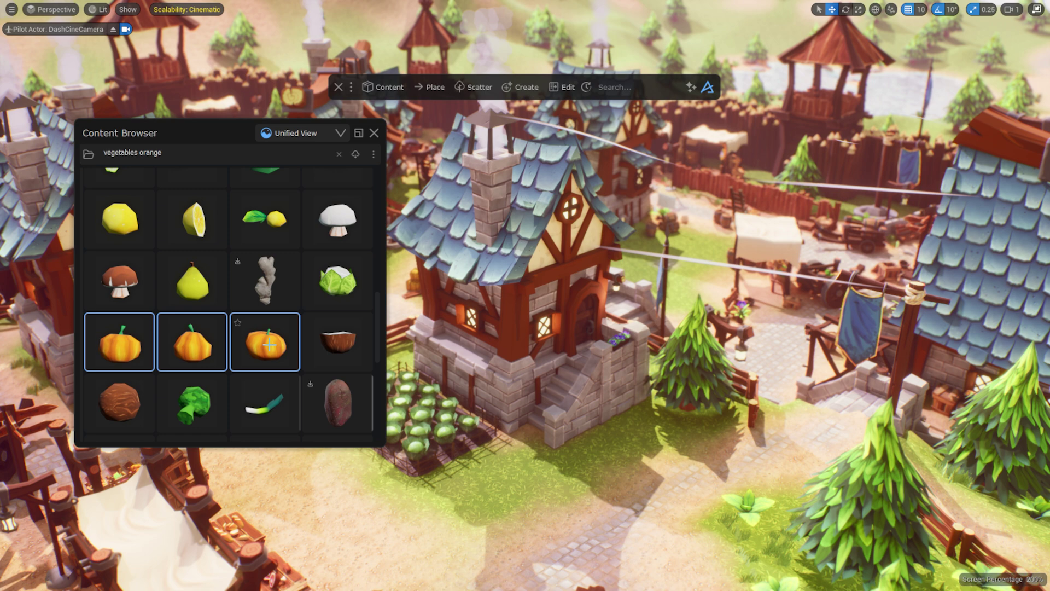
{"action": "left_click_drag", "start_coordinate": [268, 342], "coordinate": [629, 424]}
{"action": "left_click", "coordinate": [622, 497]}
{"action": "left_click", "coordinate": [614, 424]}
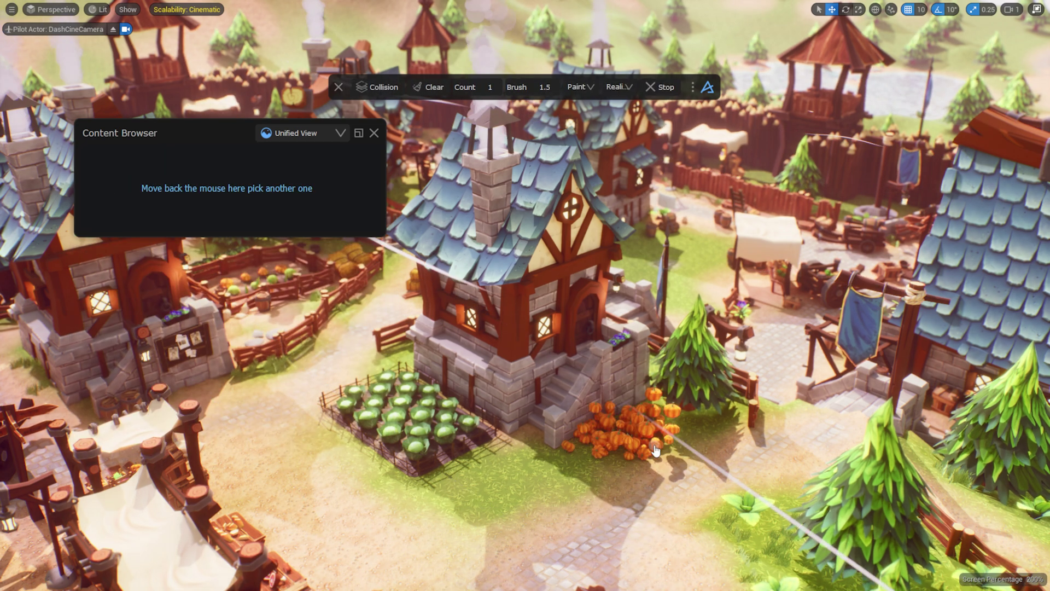
- Search the Unified View for "lamp" and place a hanging lantern on the ground next to the pumpkin pile
{"action": "left_click", "coordinate": [187, 155]}
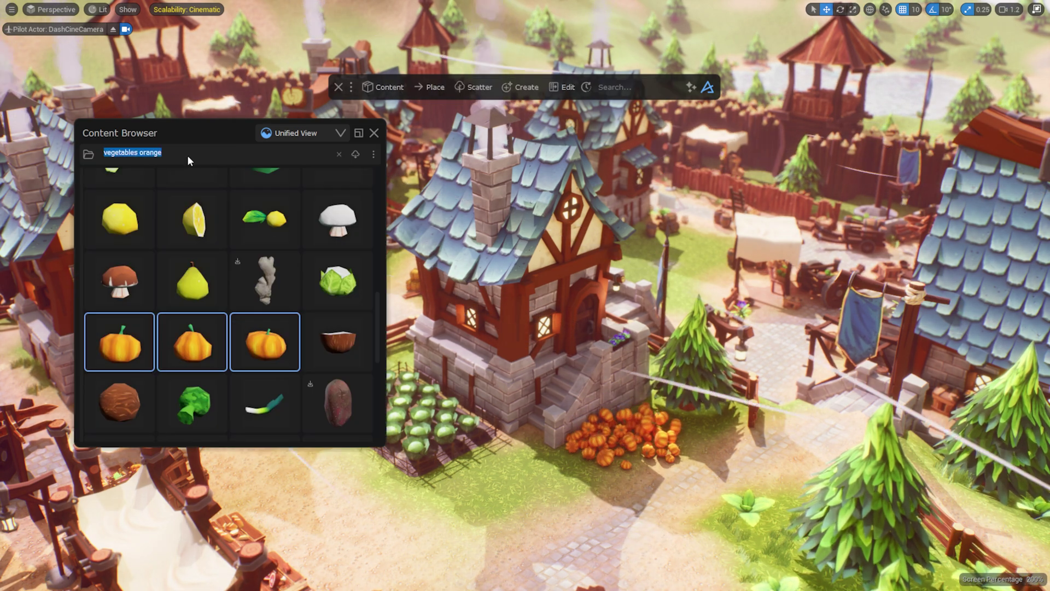
{"action": "type", "text": "lamp"}
{"action": "left_click_drag", "start_coordinate": [277, 311], "coordinate": [572, 462]}
- Search the Unified View for "cart" and place the light wooden cart from the matching assets in the scene
{"action": "mouse_move", "coordinate": [207, 158]}
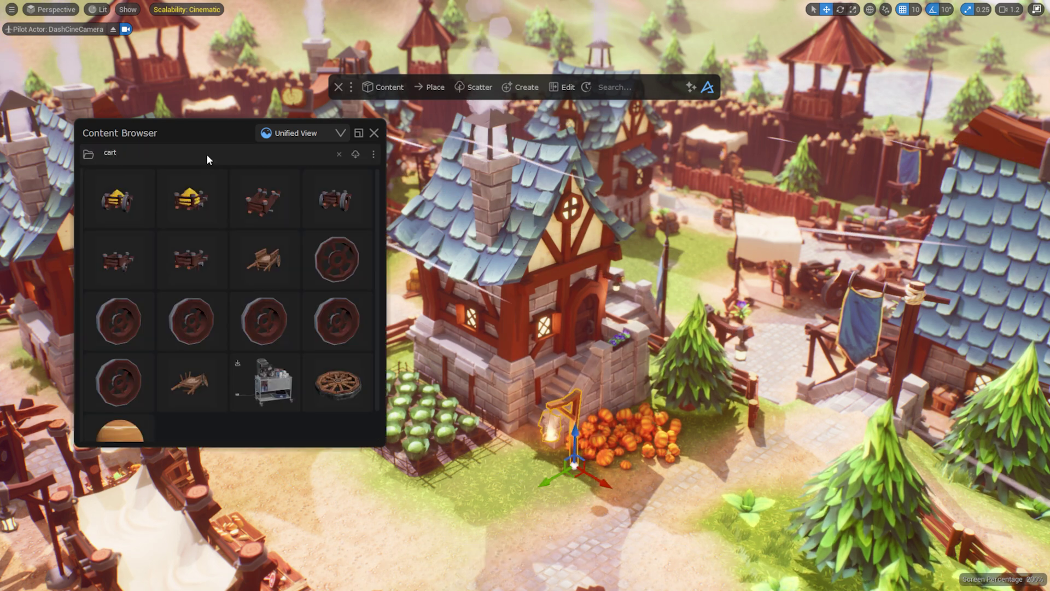
{"action": "scroll", "coordinate": [257, 230], "scroll_direction": "down", "scroll_amount": 1}
{"action": "left_click_drag", "start_coordinate": [269, 248], "coordinate": [269, 445]}
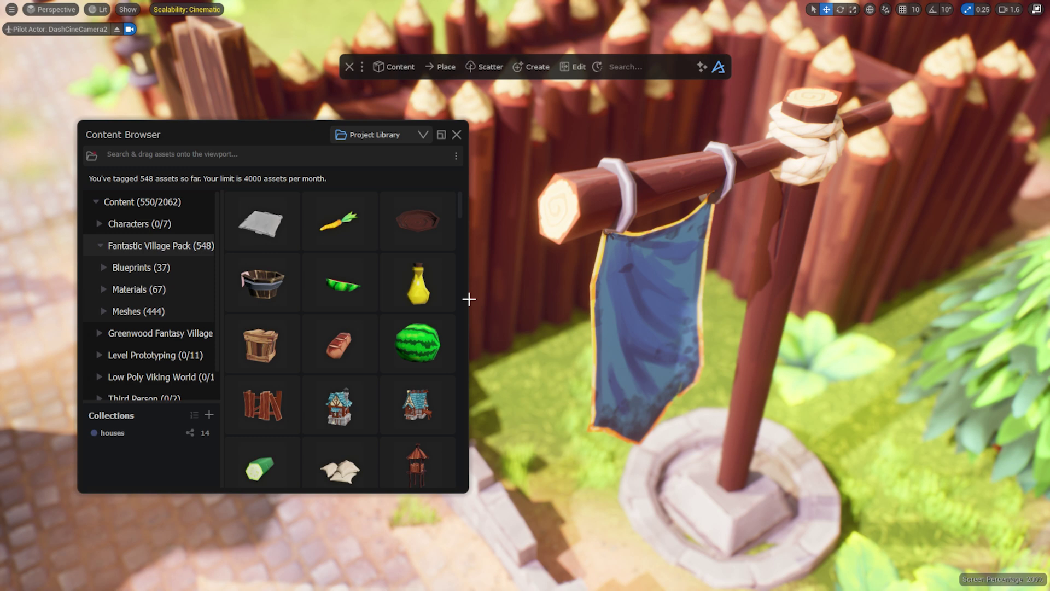
- Search the Fantastic Village Pack's Materials folder for "wood" and apply a dark brown wood material to the banner pole
{"action": "left_click", "coordinate": [170, 291]}
{"action": "left_click", "coordinate": [232, 153]}
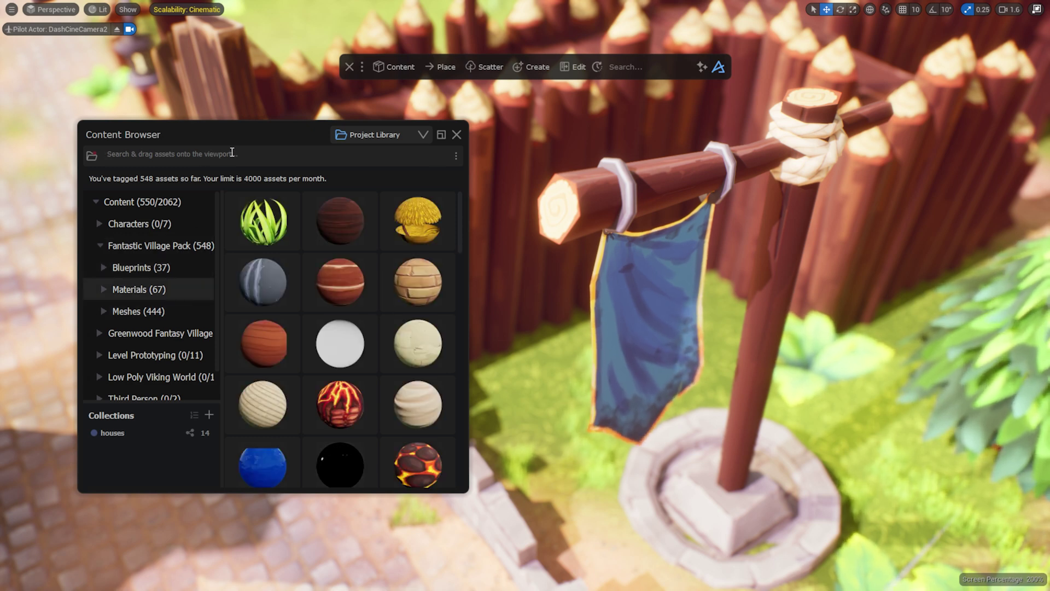
{"action": "type", "text": "wood"}
{"action": "left_click_drag", "start_coordinate": [330, 336], "coordinate": [773, 282]}
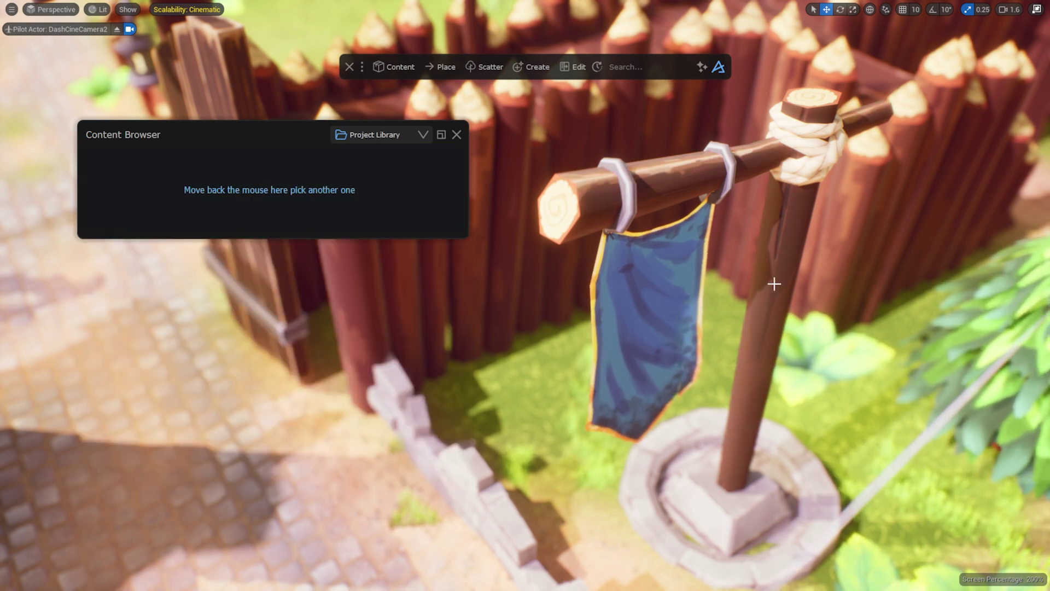
{"action": "mouse_move", "coordinate": [325, 329]}
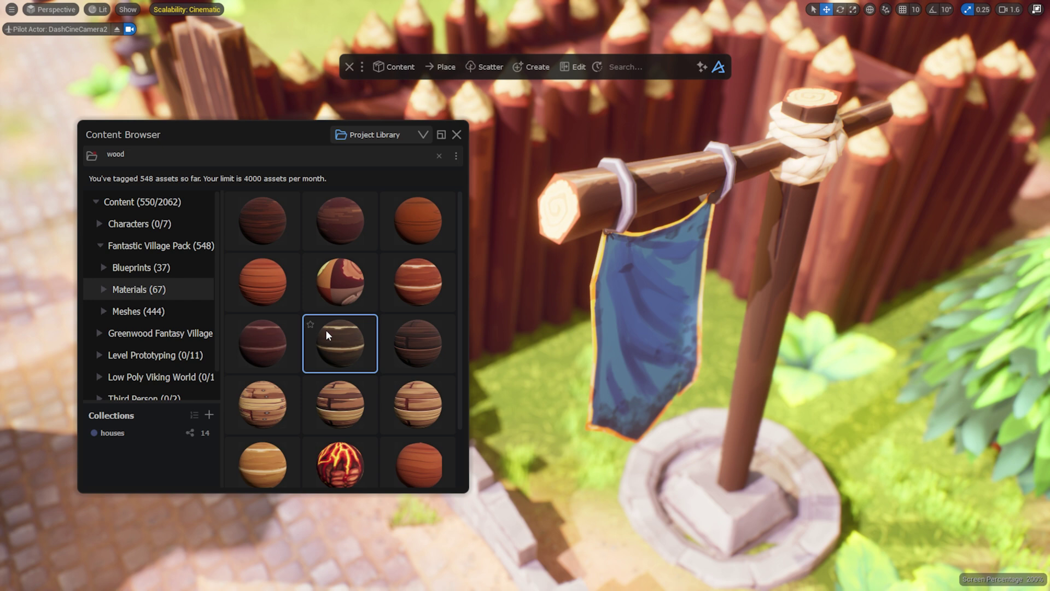
{"action": "left_click_drag", "start_coordinate": [326, 330], "coordinate": [785, 259]}
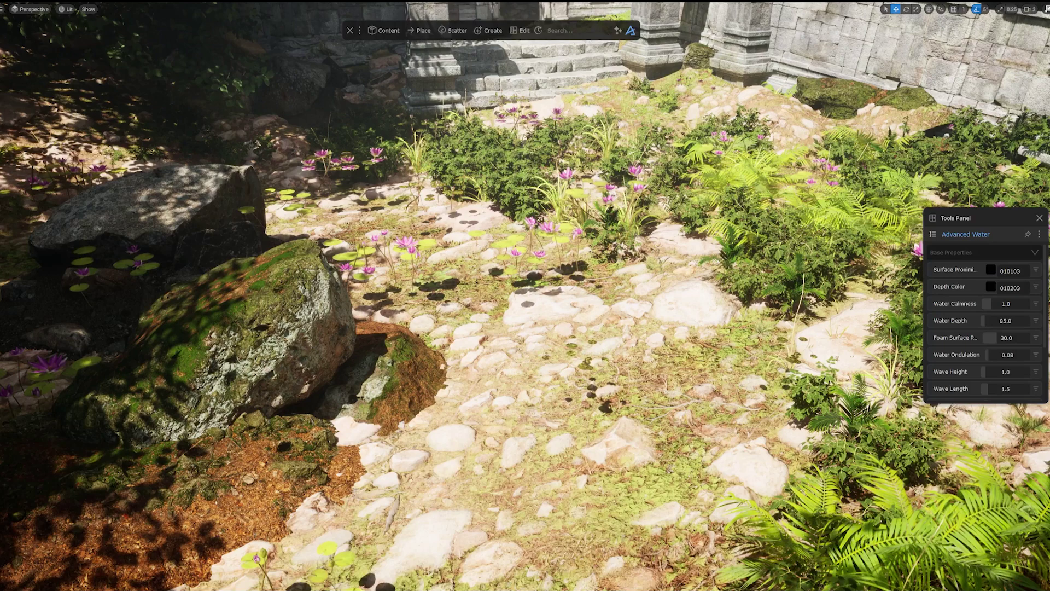
- Create Advanced Water over the stone courtyard floor and reset its Depth Color to the default
{"action": "left_click", "coordinate": [487, 31]}
{"action": "left_click", "coordinate": [507, 120]}
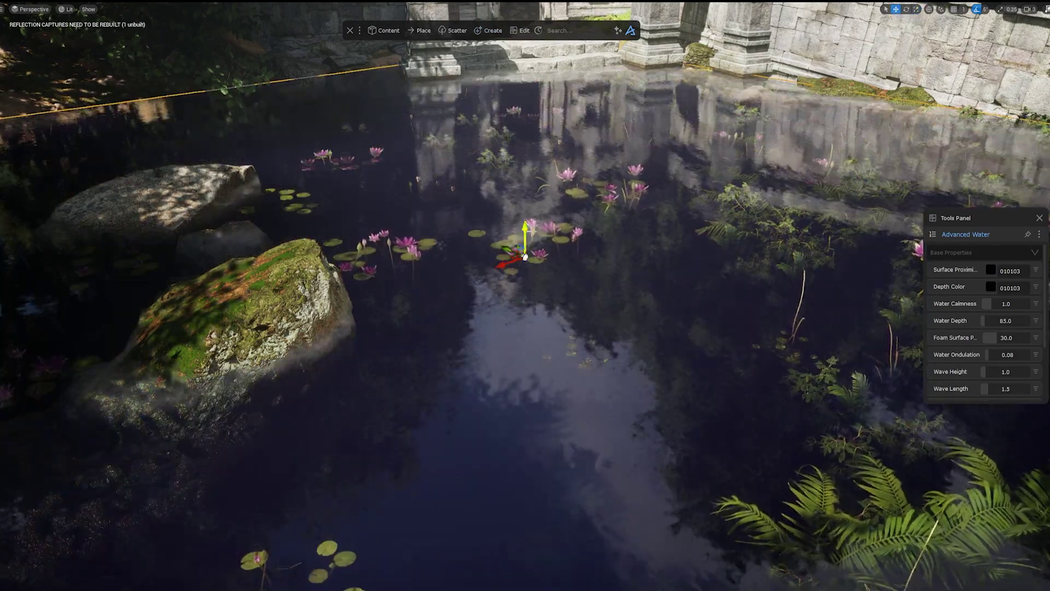
{"action": "right_click", "coordinate": [972, 304]}
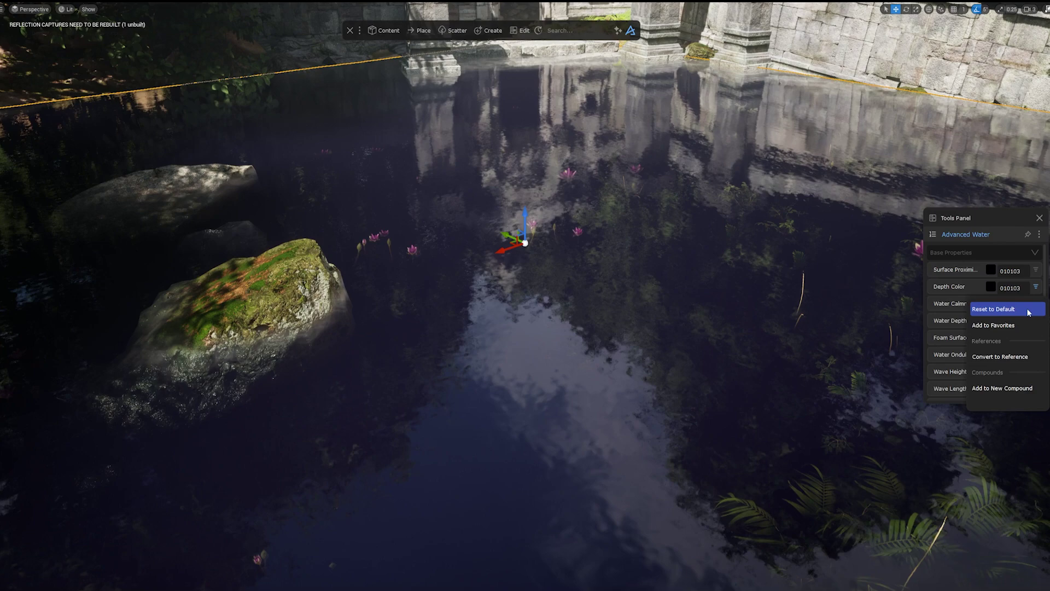
{"action": "left_click", "coordinate": [1028, 312]}
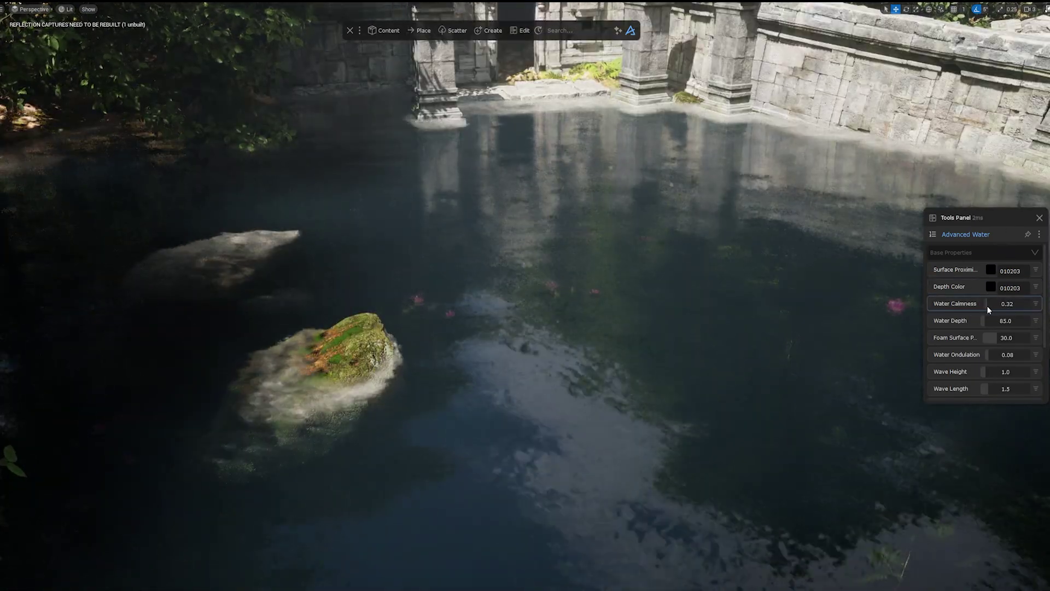
- Set the water's calmness to 1.0, depth to 183.33, ondulation to 0.49, wave height to 7.08 and wave sharpness to 0.28
{"action": "left_click_drag", "start_coordinate": [987, 306], "coordinate": [1037, 307]}
{"action": "left_click", "coordinate": [1036, 304]}
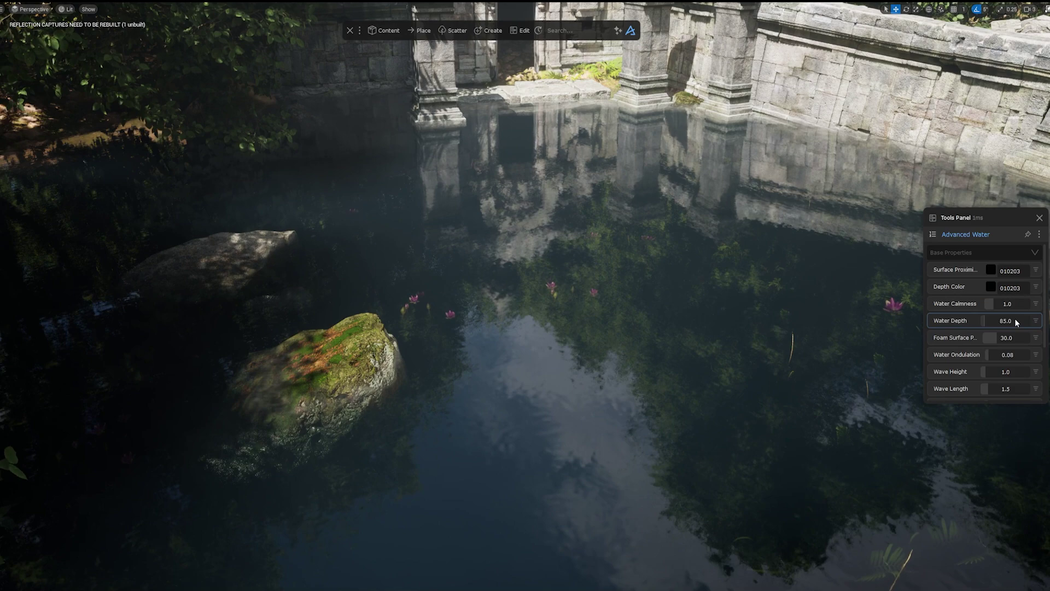
{"action": "left_click_drag", "start_coordinate": [978, 323], "coordinate": [1015, 349]}
{"action": "scroll", "coordinate": [991, 334], "scroll_direction": "down", "scroll_amount": 2}
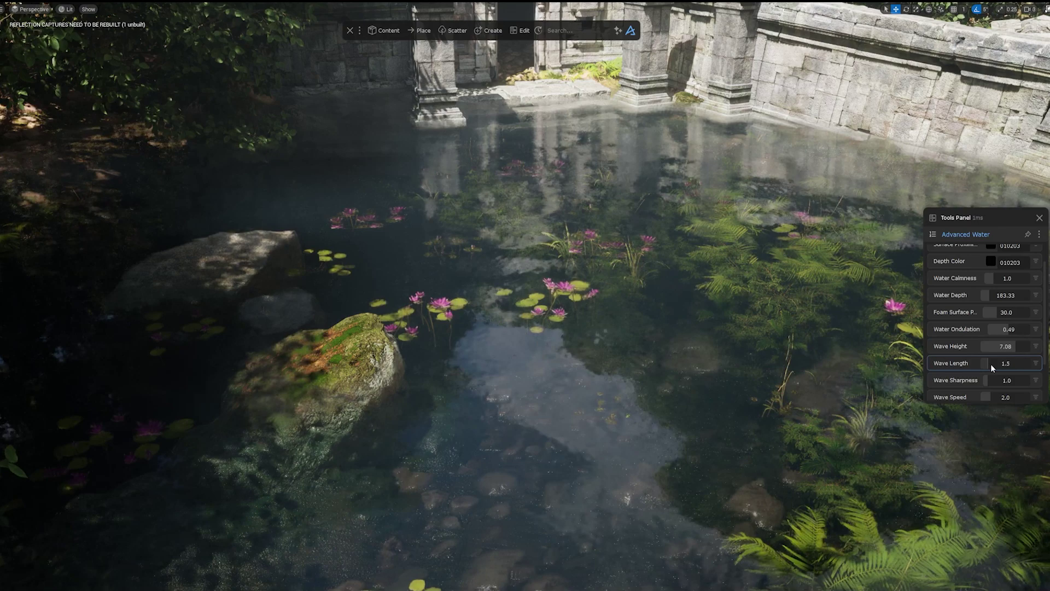
{"action": "left_click", "coordinate": [986, 364]}
{"action": "left_click", "coordinate": [987, 380]}
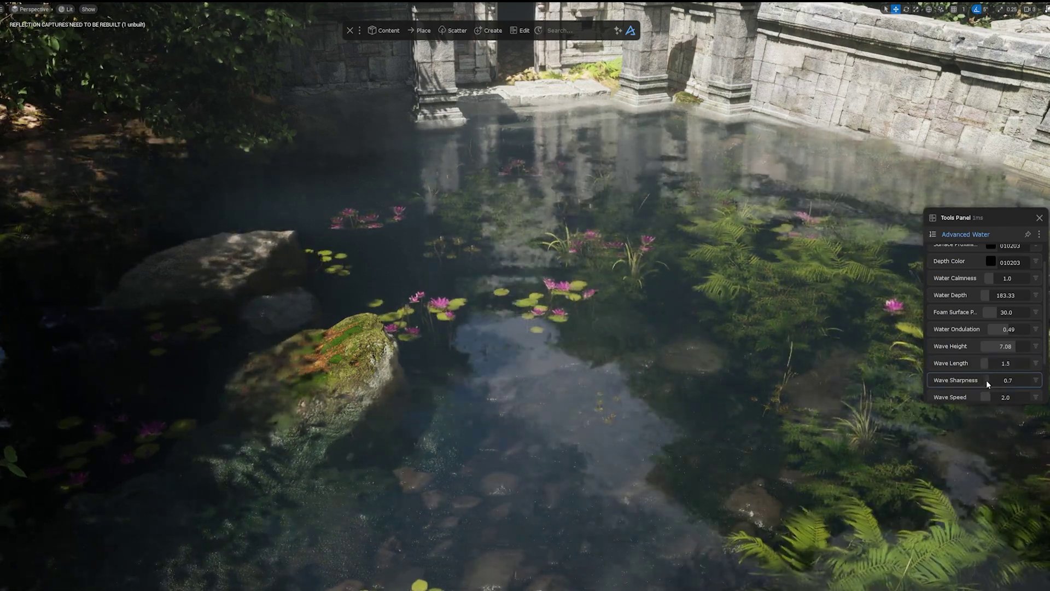
{"action": "left_click_drag", "start_coordinate": [986, 379], "coordinate": [984, 379]}
- Set the Fog Distance in the water's underwater properties to 0.0
{"action": "scroll", "coordinate": [1006, 349], "scroll_direction": "down", "scroll_amount": 3}
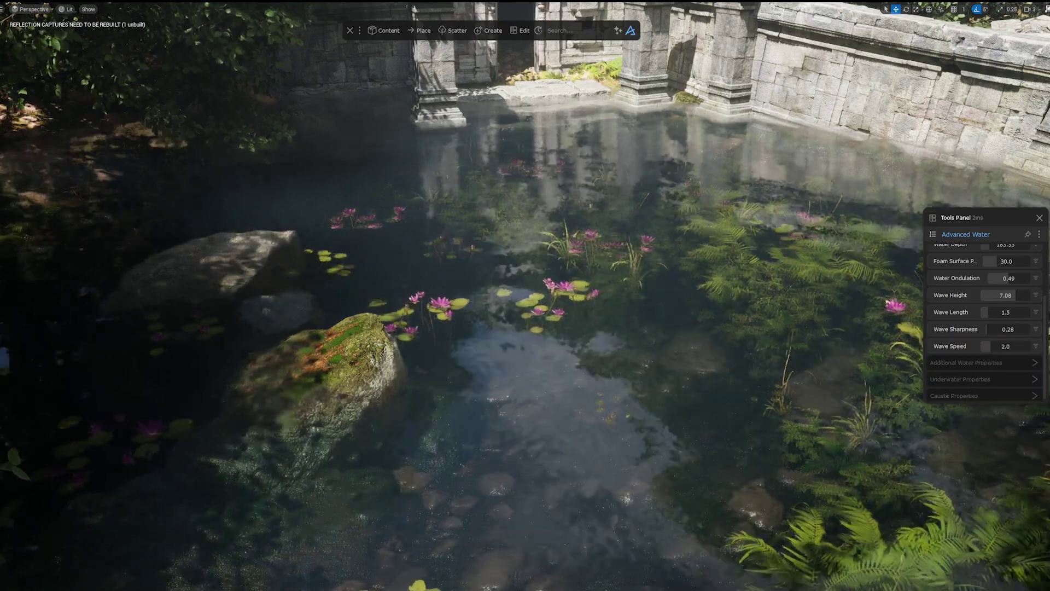
{"action": "left_click", "coordinate": [960, 379]}
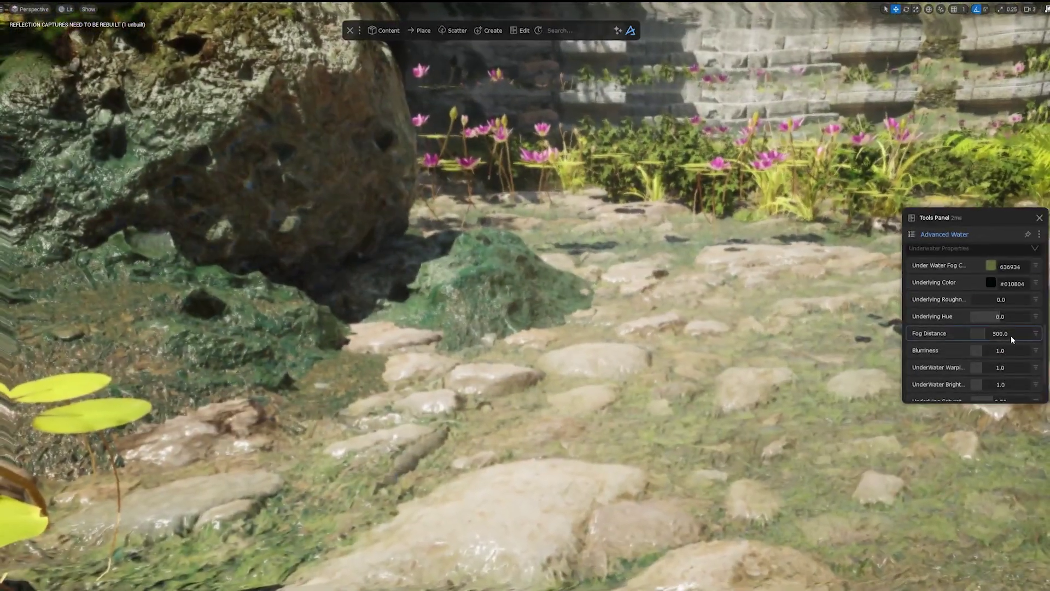
{"action": "left_click", "coordinate": [1014, 333]}
{"action": "type", "text": ".00"}
{"action": "key", "text": "Return"}
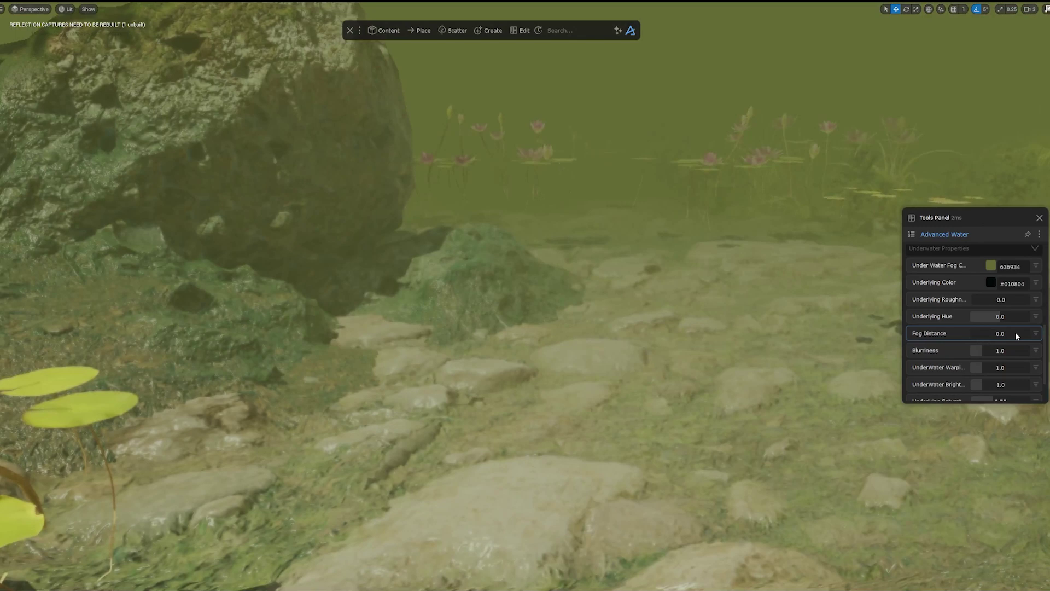
- Change the Under Water Fog Color to the green shade 34694A
{"action": "left_click", "coordinate": [990, 264]}
{"action": "left_click", "coordinate": [971, 300]}
{"action": "left_click_drag", "start_coordinate": [972, 303], "coordinate": [983, 304]}
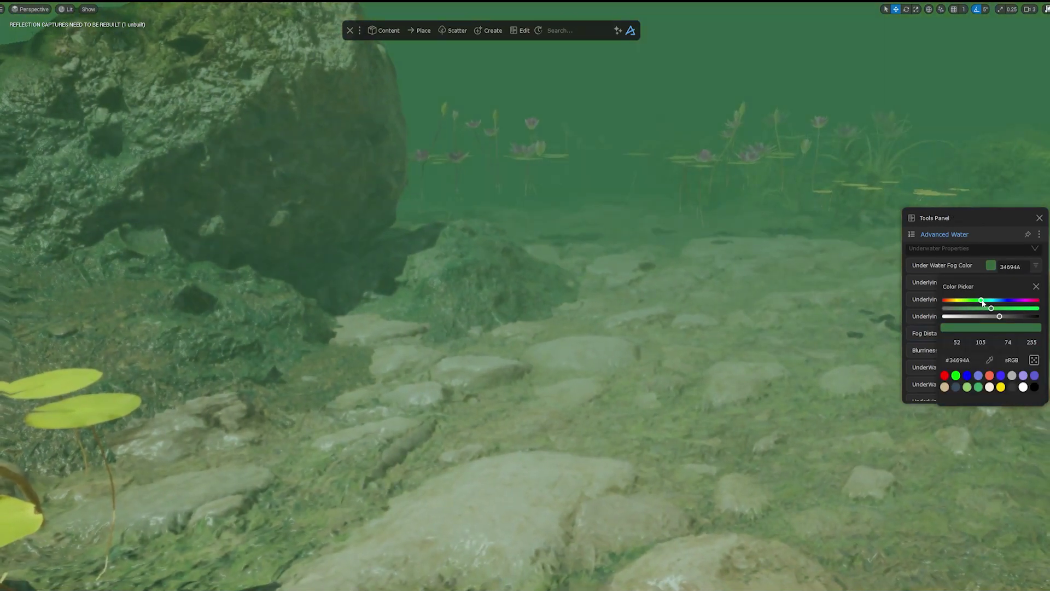
{"action": "left_click", "coordinate": [1037, 287]}
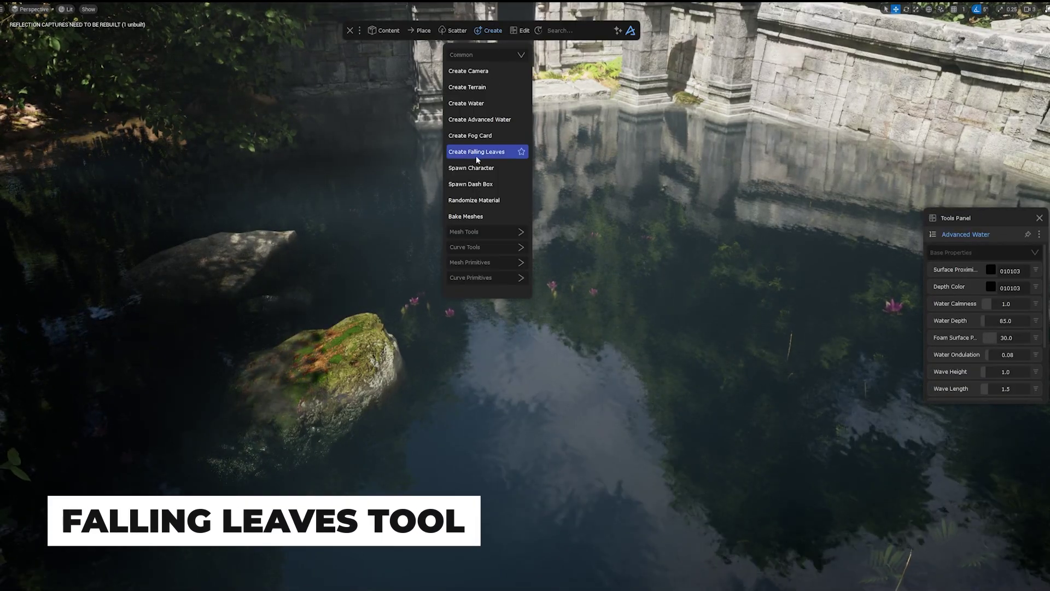
- Create Falling Leaves raised above the pond, with a spawn radius of 808.0 and a leaf spawn rate of 55.14
{"action": "left_click", "coordinate": [476, 152]}
{"action": "left_click_drag", "start_coordinate": [526, 263], "coordinate": [527, 191]}
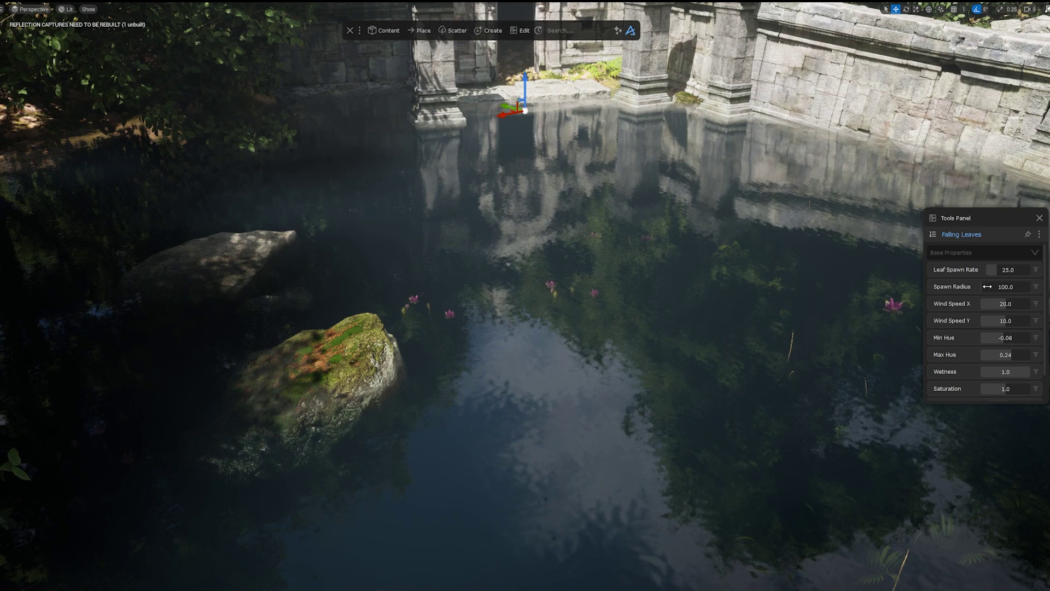
{"action": "left_click_drag", "start_coordinate": [987, 286], "coordinate": [1012, 271]}
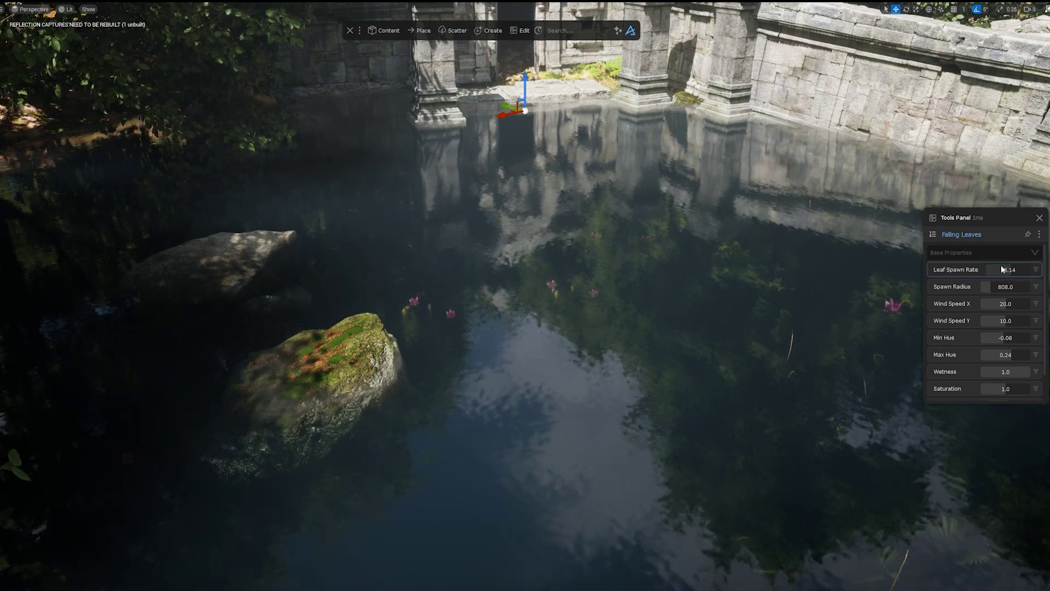
- Preview the leaves falling over the pond in game view with nothing selected
{"action": "left_click", "coordinate": [367, 351]}
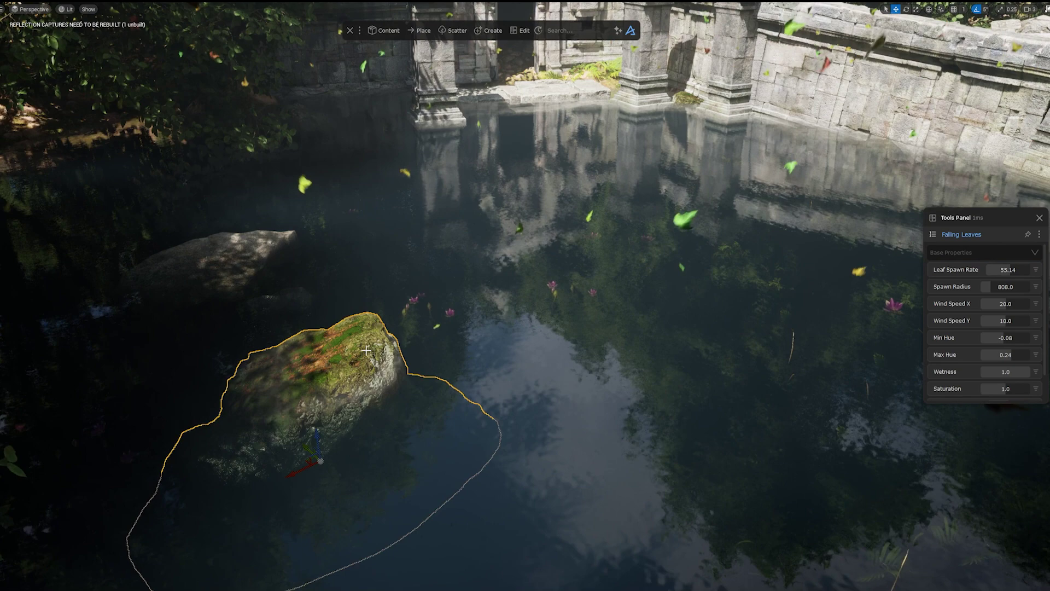
{"action": "key", "text": "g"}
{"action": "key", "text": "g"}
{"action": "key", "text": "Escape"}
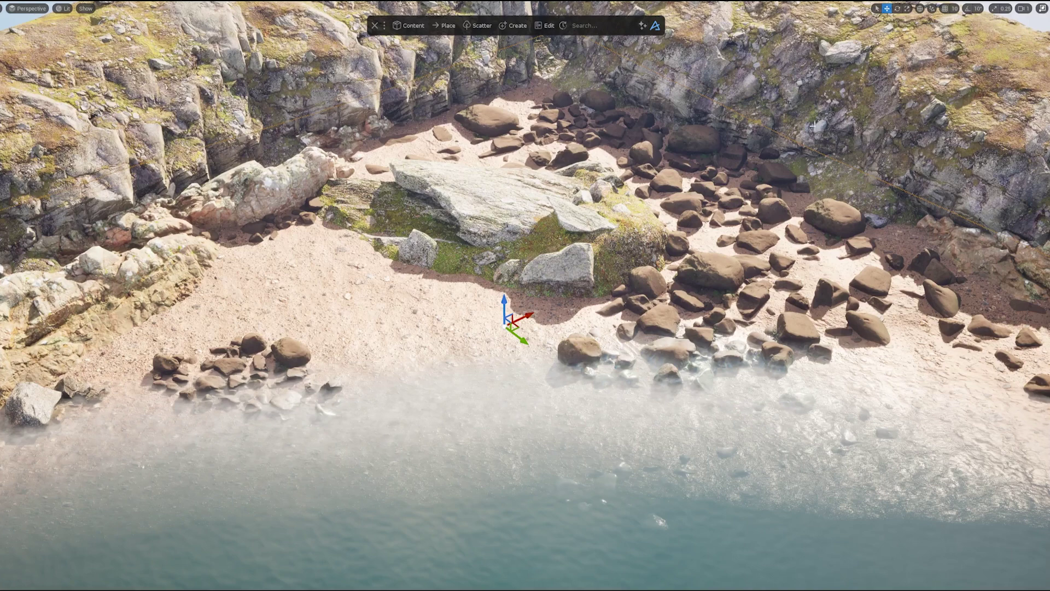
- Search the Dash tools for "rvt" and run RVT Setup on the beach scene
{"action": "left_click", "coordinate": [594, 24]}
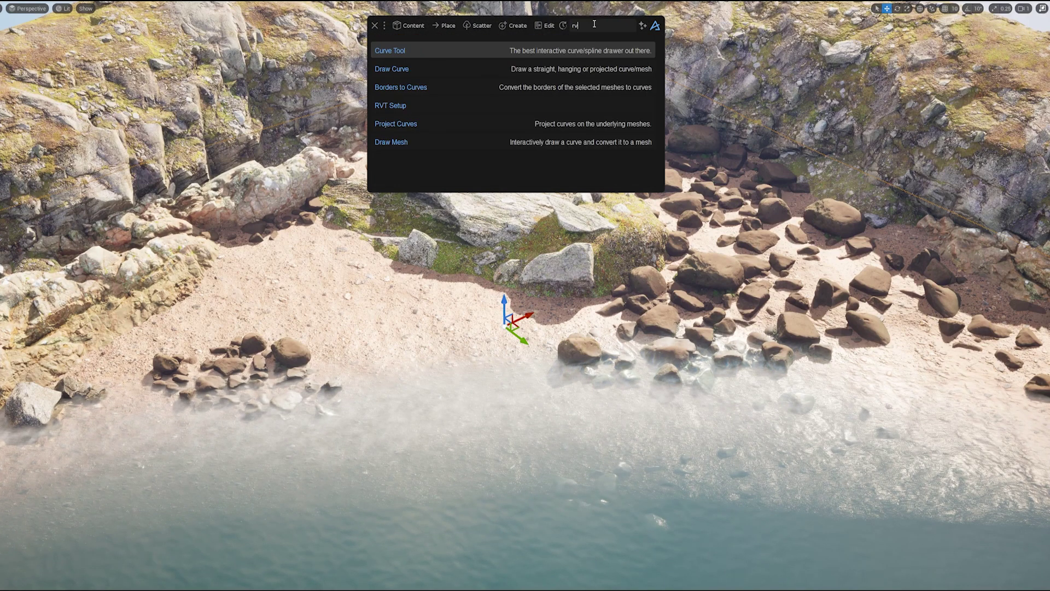
{"action": "type", "text": "rvt"}
{"action": "left_click", "coordinate": [403, 51]}
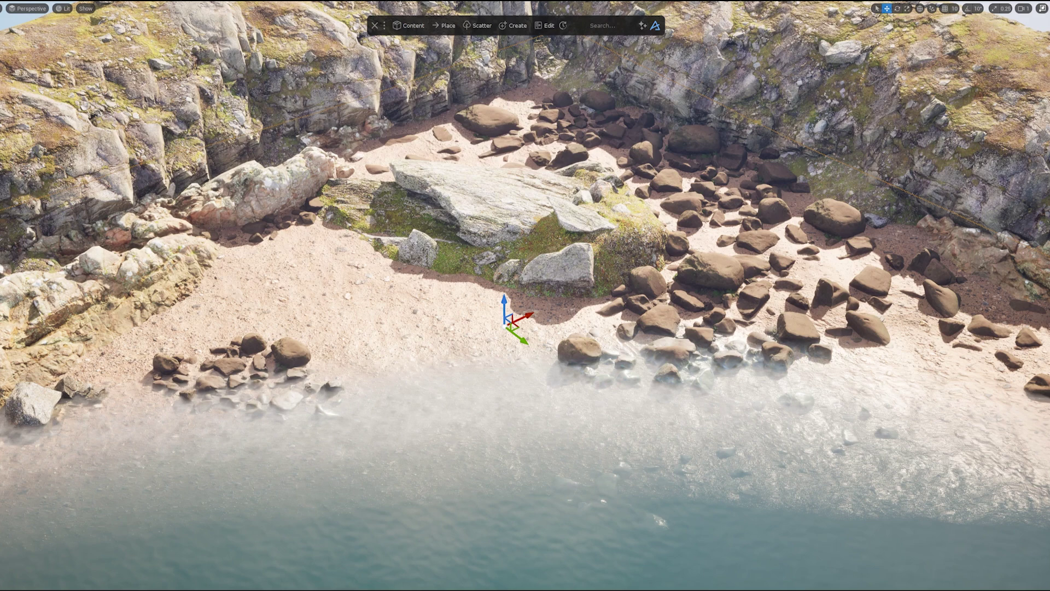
- Enable Virtual Texture in the material of the four rock formations along the beach and adjust its slope and blend falloff
{"action": "left_click", "coordinate": [456, 200]}
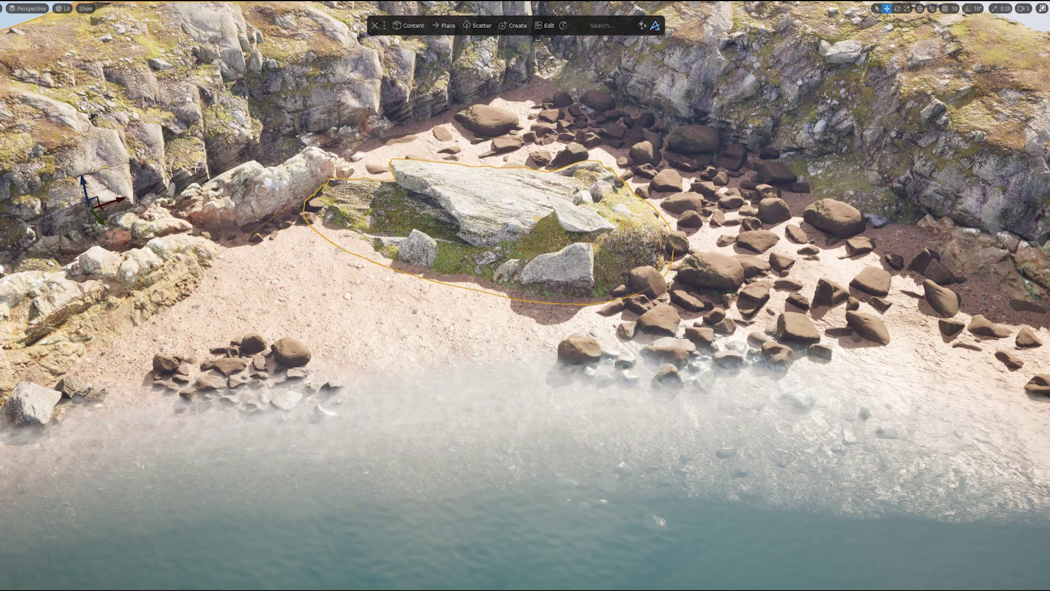
{"action": "left_click", "coordinate": [121, 306], "text": "ctrl"}
{"action": "left_click", "coordinate": [39, 409], "text": "ctrl"}
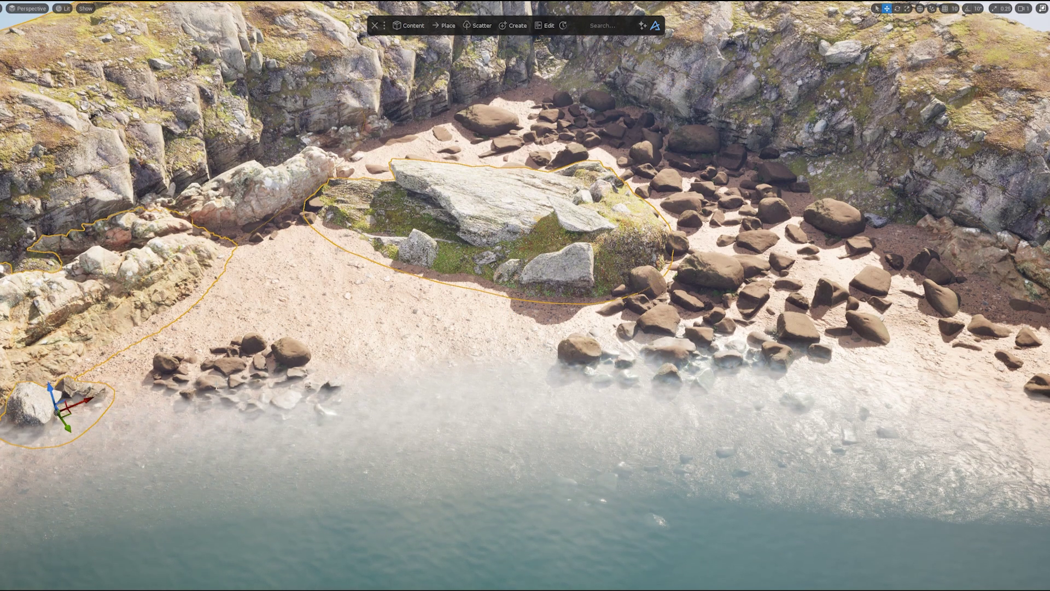
{"action": "left_click", "coordinate": [236, 369], "text": "ctrl"}
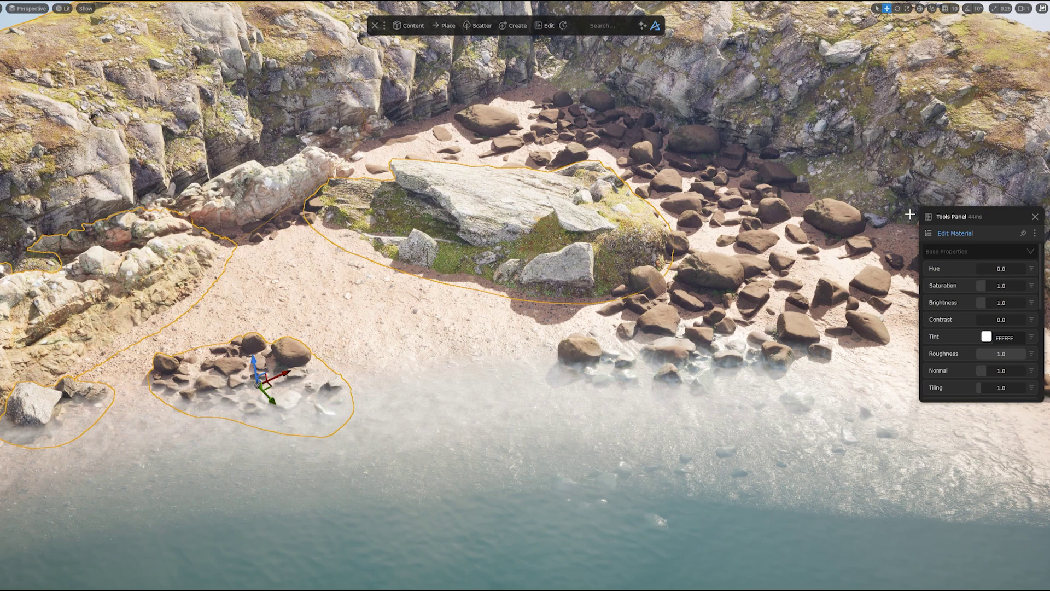
{"action": "left_click", "coordinate": [928, 234]}
{"action": "left_click", "coordinate": [924, 273]}
{"action": "scroll", "coordinate": [990, 298], "scroll_direction": "down", "scroll_amount": 3}
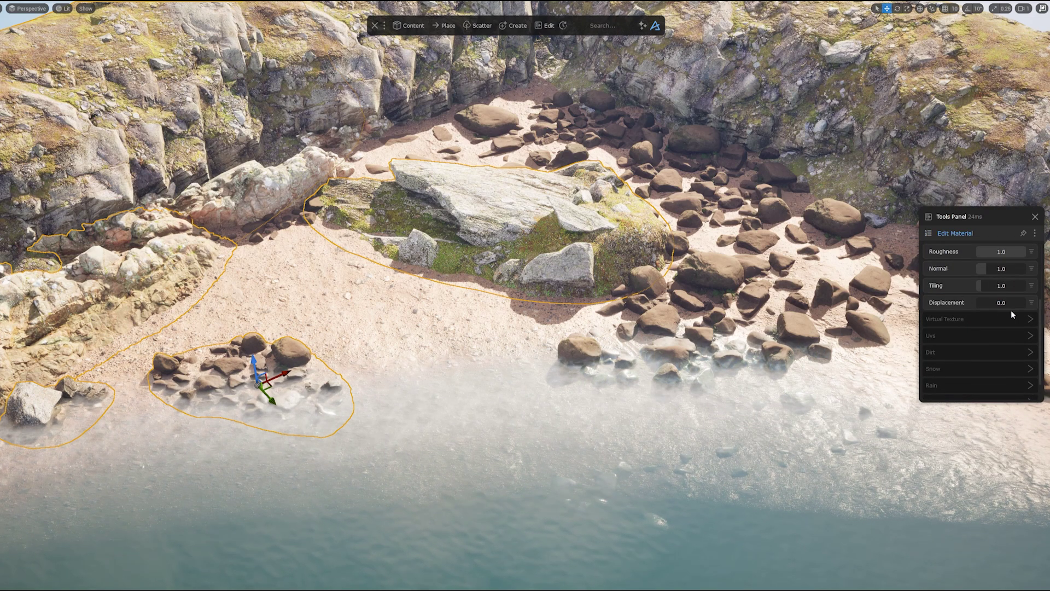
{"action": "left_click", "coordinate": [1030, 321]}
{"action": "left_click", "coordinate": [1021, 336]}
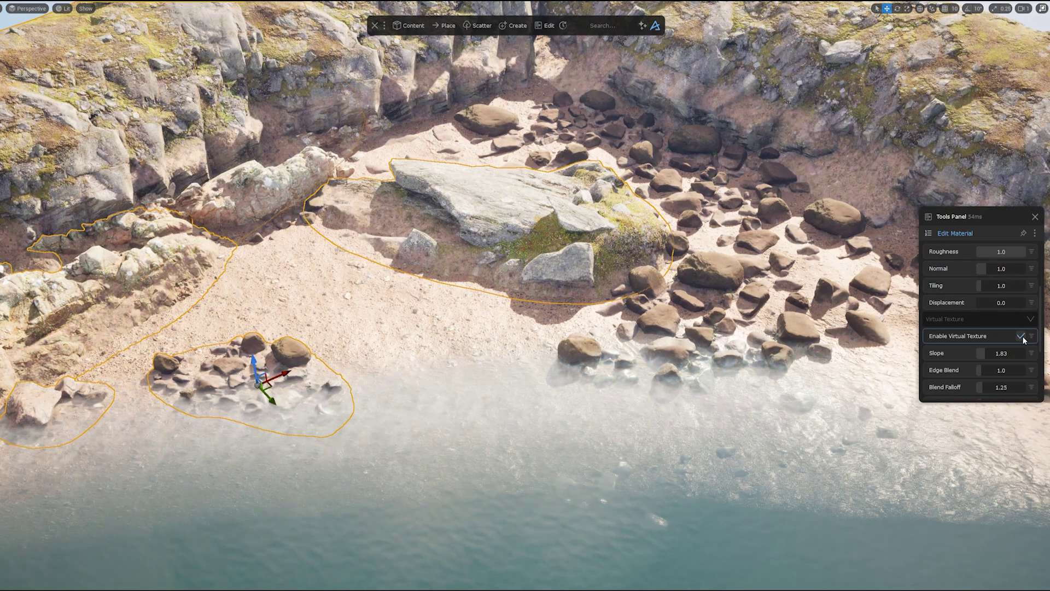
{"action": "scroll", "coordinate": [1009, 337], "scroll_direction": "down", "scroll_amount": 3}
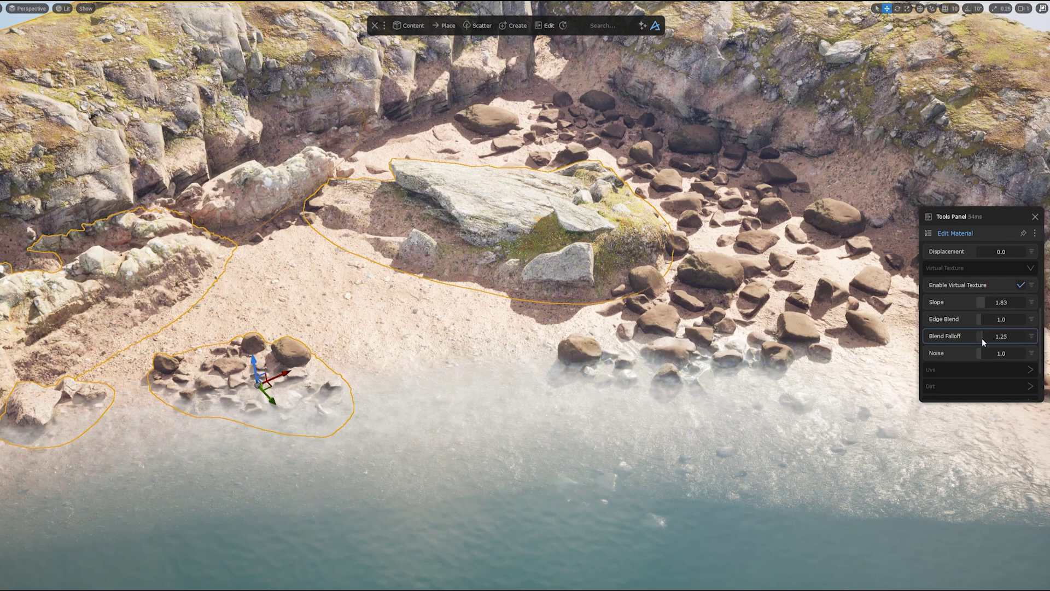
{"action": "left_click_drag", "start_coordinate": [982, 300], "coordinate": [983, 342]}
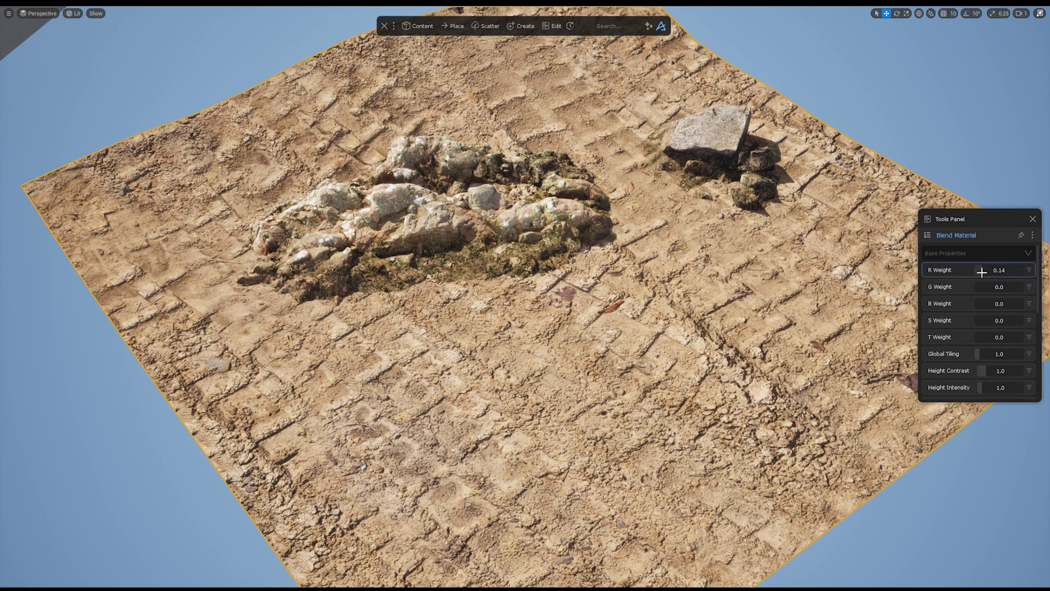
- Set the ground's blend material R Weight to 0.04 and open Edit Material for the large rock formation
{"action": "mouse_move", "coordinate": [982, 271]}
{"action": "left_mouse_down"}
{"action": "mouse_move", "coordinate": [1011, 278]}
{"action": "mouse_move", "coordinate": [976, 278]}
{"action": "left_mouse_up"}
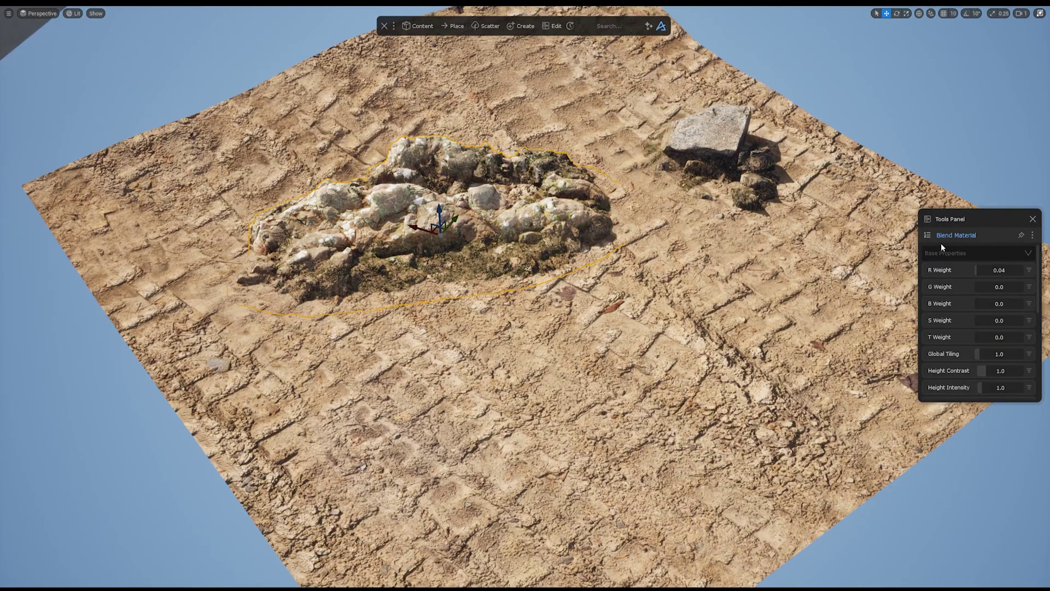
{"action": "left_click", "coordinate": [942, 236]}
{"action": "left_click", "coordinate": [920, 273]}
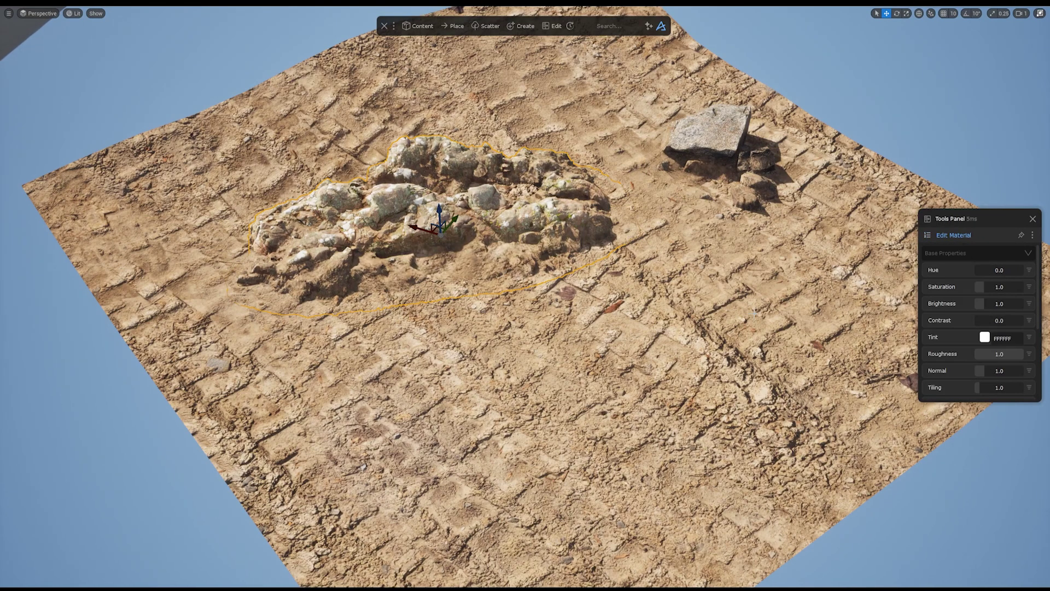
- Set the R Weight of the ground's blend material to 0.68
{"action": "left_click", "coordinate": [929, 235]}
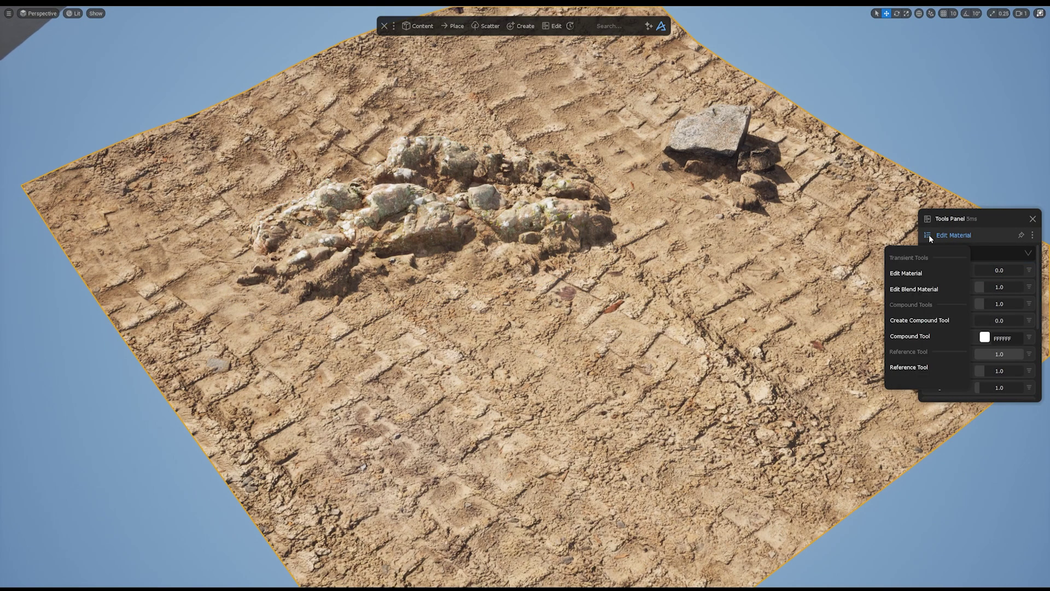
{"action": "left_click", "coordinate": [925, 290]}
{"action": "left_click_drag", "start_coordinate": [978, 270], "coordinate": [1007, 273]}
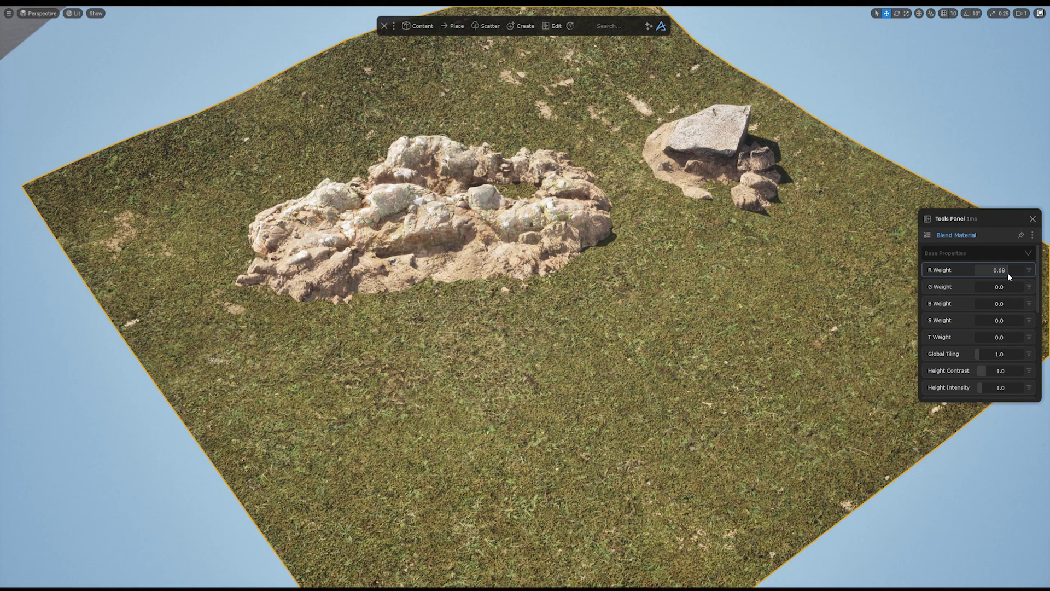
- Select the large rock formation on the grassy ground and open its material for editing
{"action": "left_click", "coordinate": [564, 225]}
{"action": "left_click", "coordinate": [927, 236]}
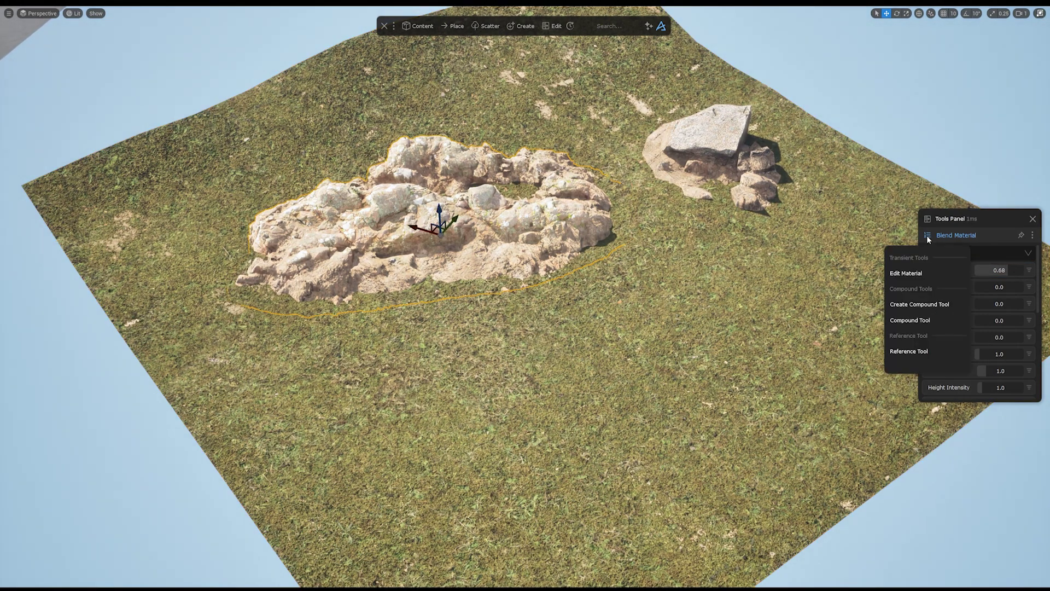
{"action": "left_click", "coordinate": [917, 274]}
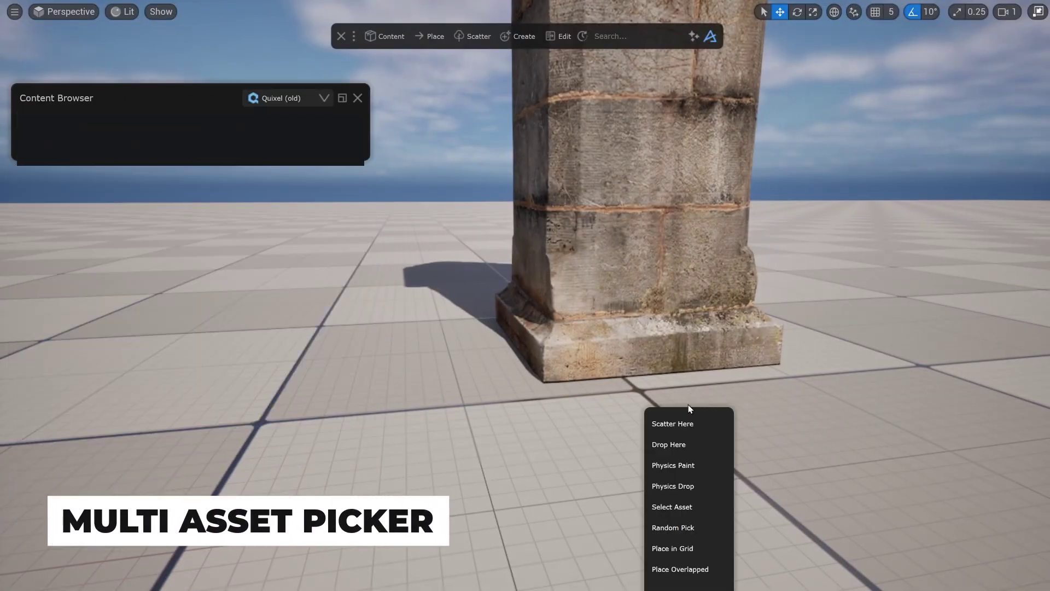
- Open the Multiple Assets Picker beside the stone pillar and try different red-capped mushroom variants at the pillar's base
{"action": "left_click", "coordinate": [685, 504]}
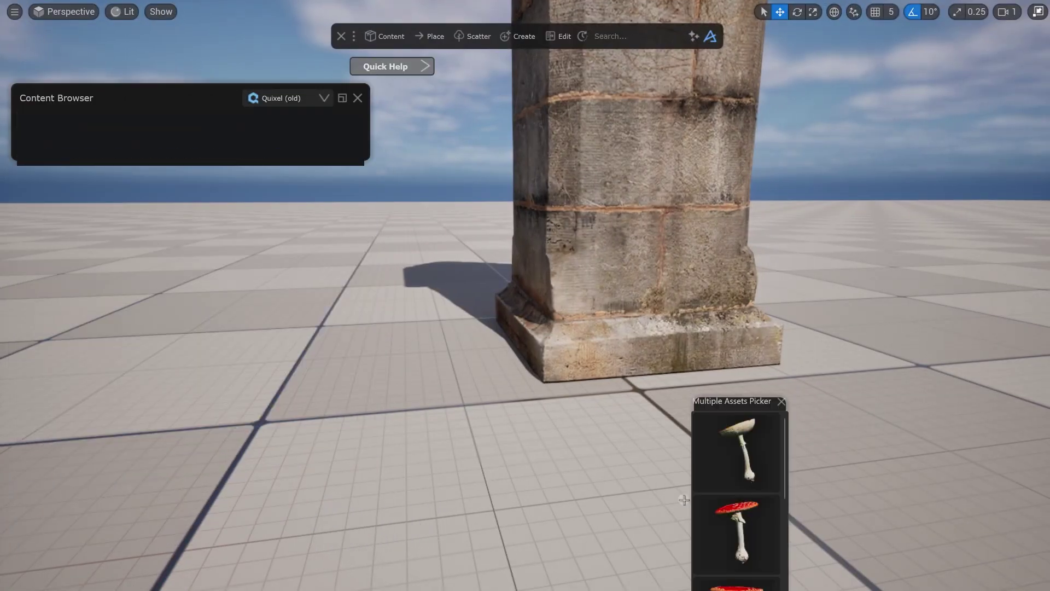
{"action": "left_click_drag", "start_coordinate": [742, 419], "coordinate": [423, 261]}
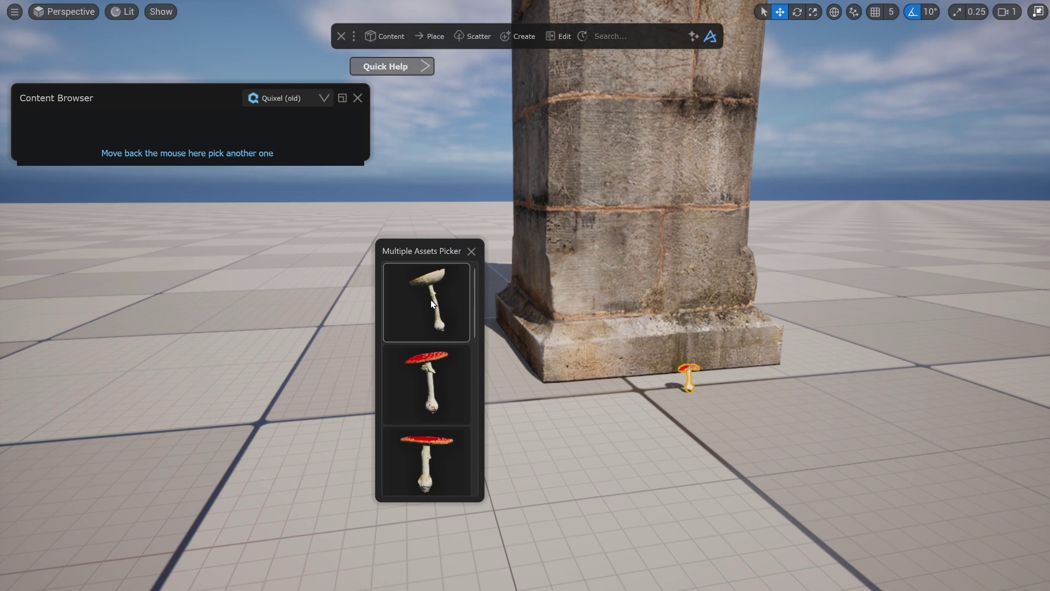
{"action": "left_click", "coordinate": [432, 388]}
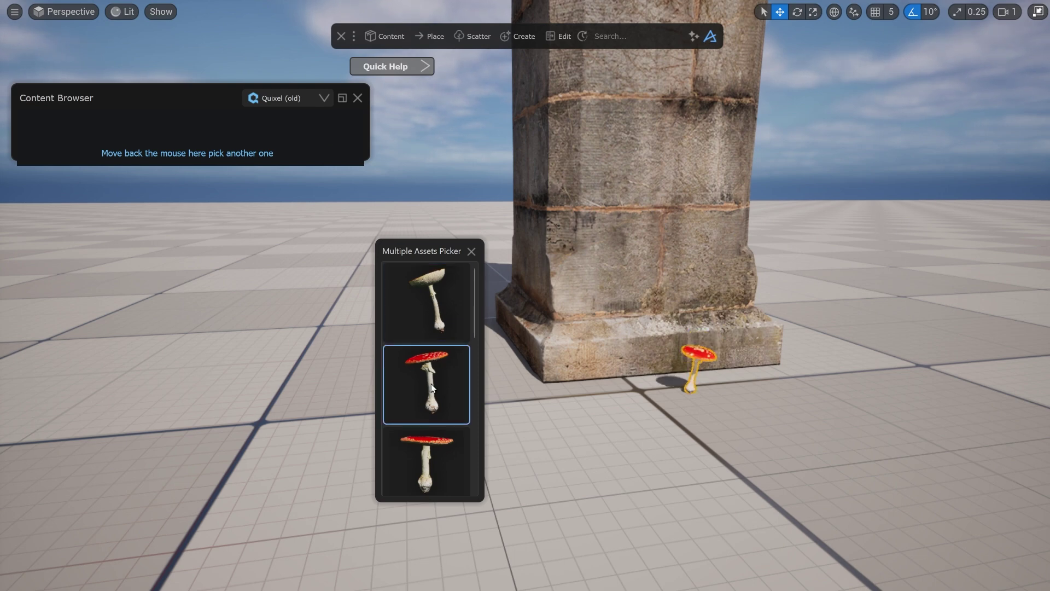
{"action": "left_click", "coordinate": [429, 455]}
{"action": "scroll", "coordinate": [434, 432], "scroll_direction": "down", "scroll_amount": 5}
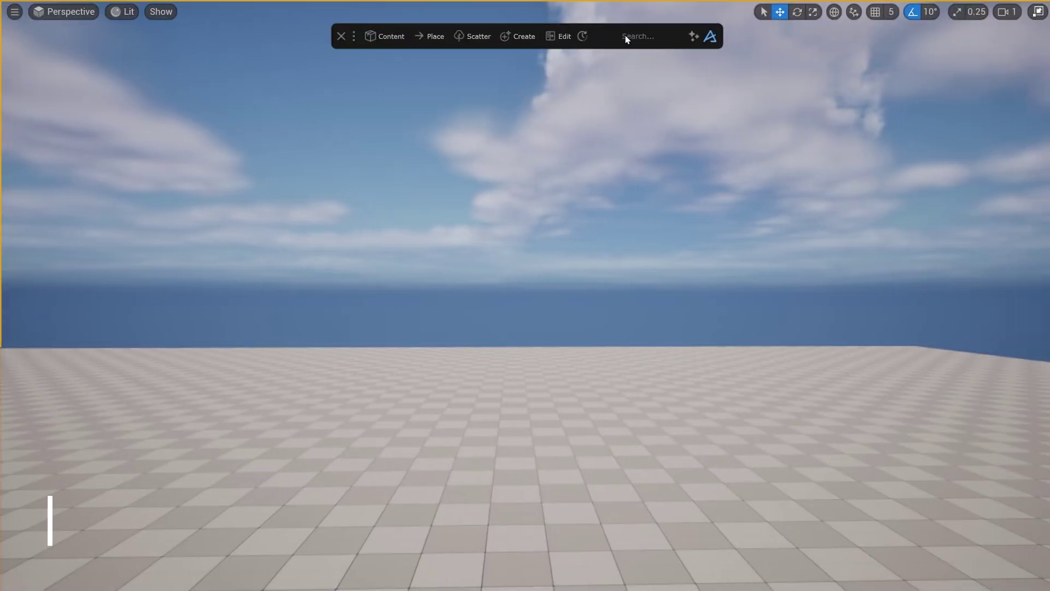
- Run Find In Library for "find rocks", then enlarge the resulting library view and place it at the viewport's right side
{"action": "left_click", "coordinate": [625, 35]}
{"action": "type", "text": "find rocks"}
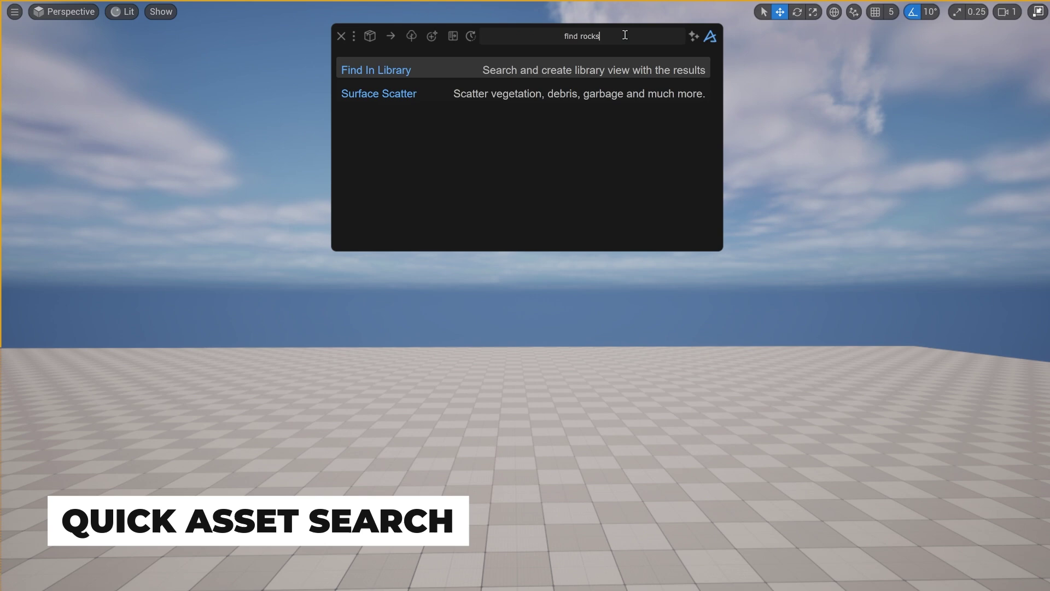
{"action": "key", "text": "Return"}
{"action": "left_click_drag", "start_coordinate": [589, 367], "coordinate": [726, 436]}
{"action": "left_click_drag", "start_coordinate": [635, 263], "coordinate": [862, 148]}
{"action": "scroll", "coordinate": [848, 222], "scroll_direction": "up", "scroll_amount": 2, "text": "ctrl"}
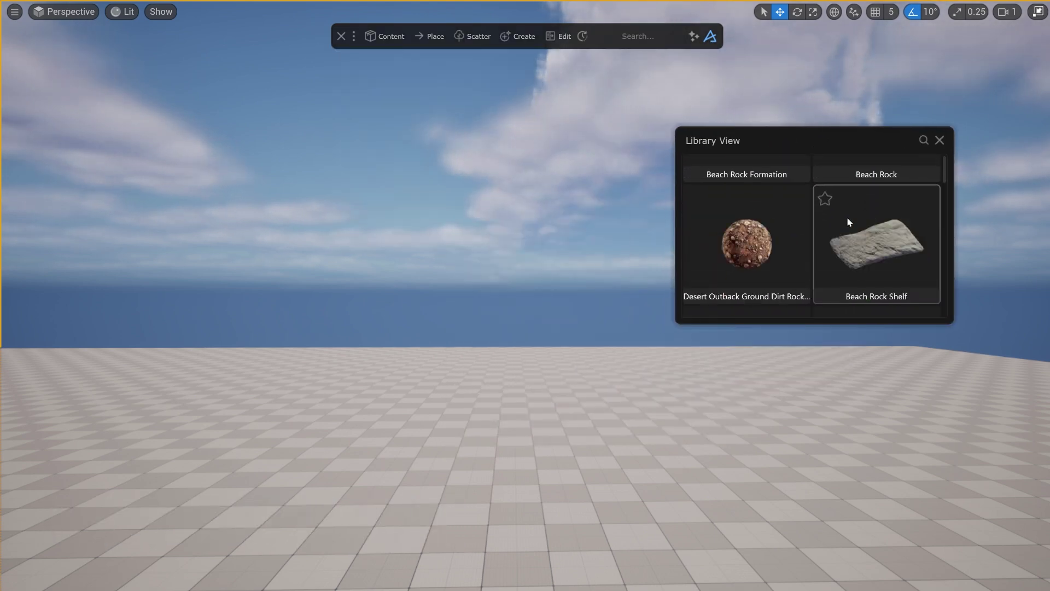
- Filter the rocks library view by "desert" and make it taller to browse the matching assets
{"action": "left_click", "coordinate": [924, 140]}
{"action": "type", "text": "desert"}
{"action": "left_click_drag", "start_coordinate": [950, 322], "coordinate": [968, 521]}
{"action": "scroll", "coordinate": [914, 431], "scroll_direction": "down", "scroll_amount": 3}
- Find cactus assets in a second library view, then enlarge it and move it to the viewport's upper left
{"action": "left_click", "coordinate": [630, 35]}
{"action": "type", "text": "find cactus"}
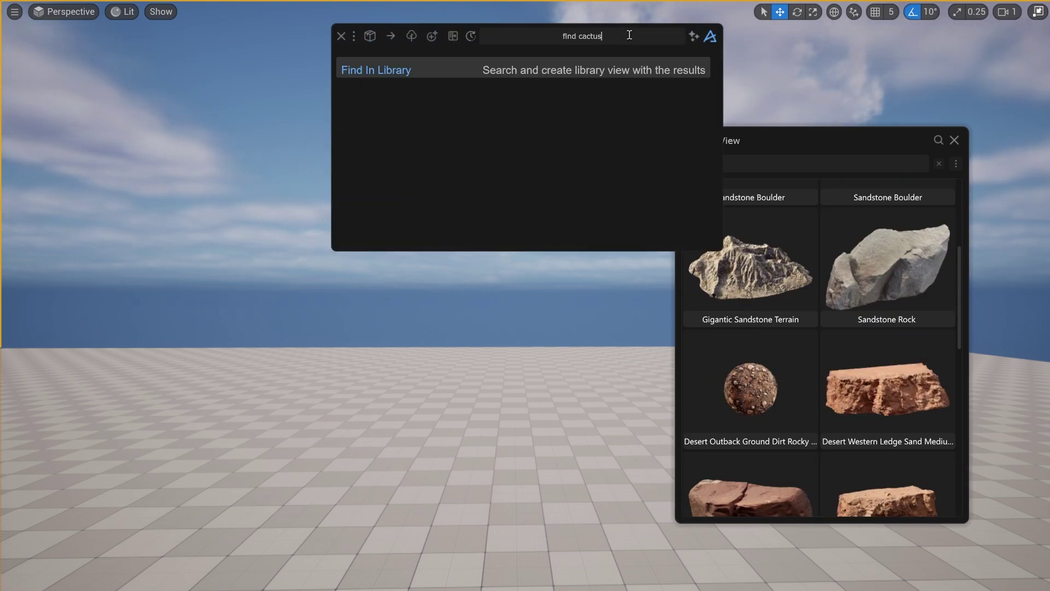
{"action": "key", "text": "Return"}
{"action": "left_click_drag", "start_coordinate": [519, 249], "coordinate": [291, 134]}
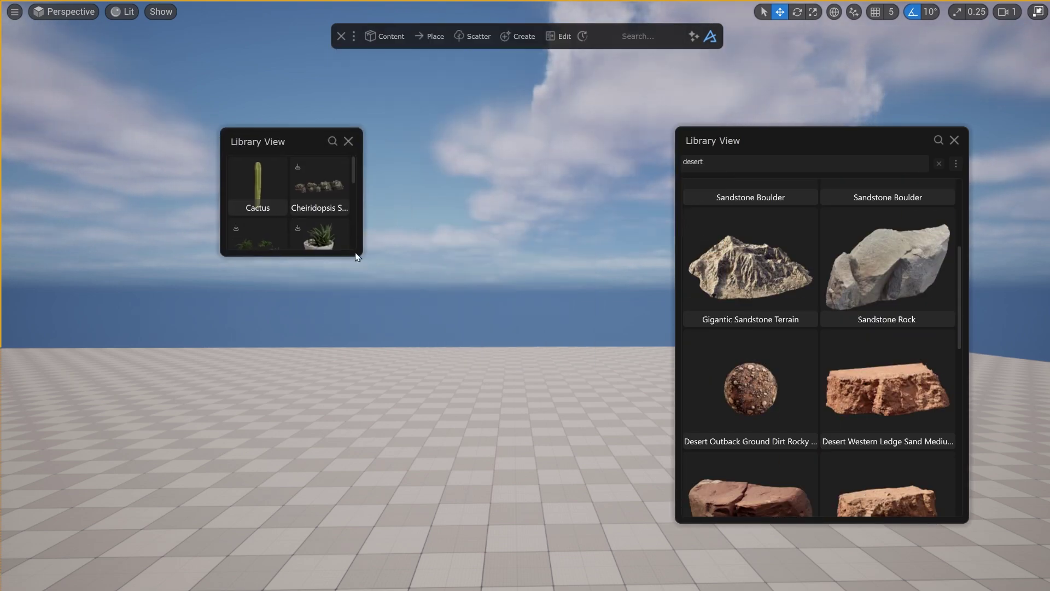
{"action": "left_click_drag", "start_coordinate": [358, 256], "coordinate": [567, 330]}
{"action": "left_click_drag", "start_coordinate": [336, 145], "coordinate": [162, 92]}
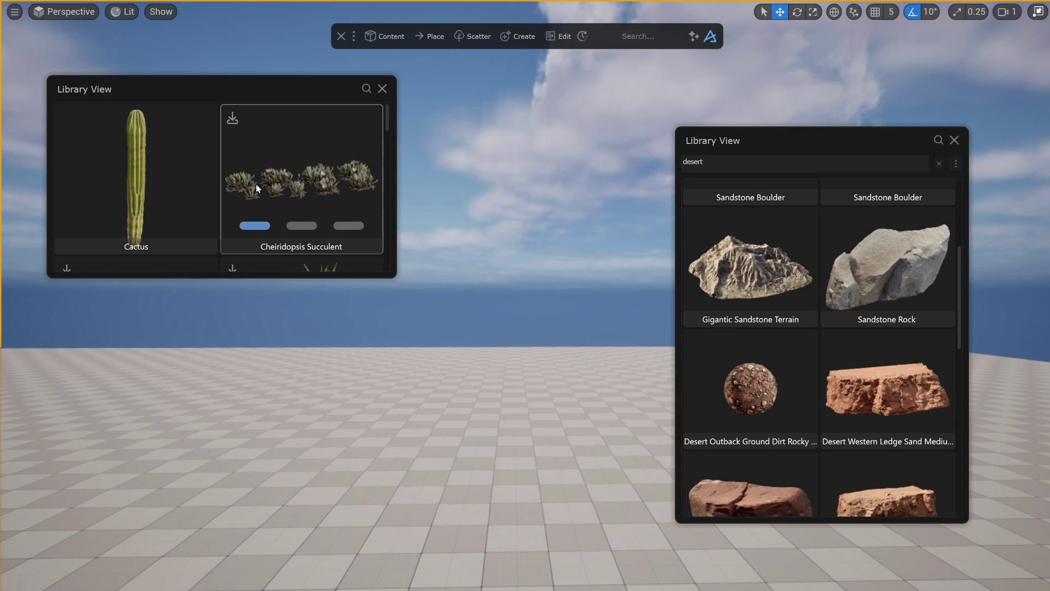
- Find animal skull assets in a third library view, enlarge it and place it below the cactus view
{"action": "left_click", "coordinate": [649, 35]}
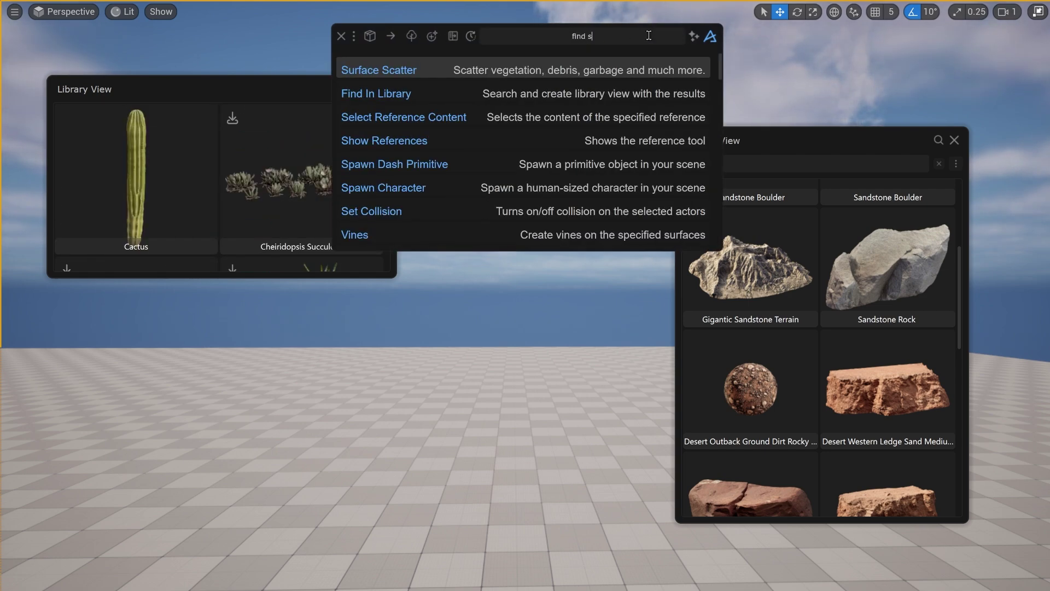
{"action": "type", "text": "find skull animal"}
{"action": "key", "text": "Return"}
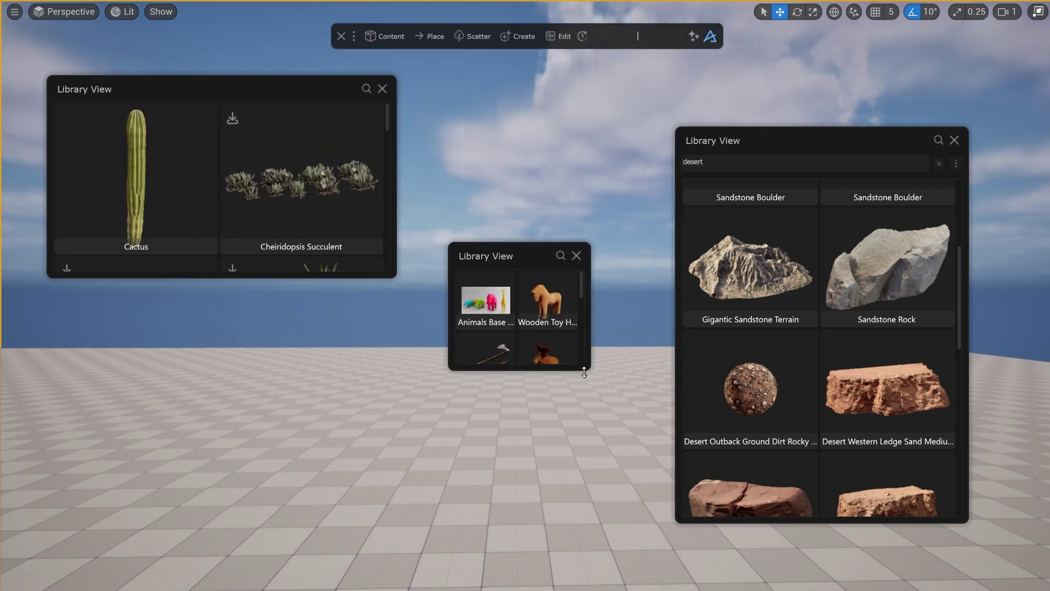
{"action": "left_click_drag", "start_coordinate": [588, 371], "coordinate": [687, 492]}
{"action": "scroll", "coordinate": [575, 361], "scroll_direction": "up", "scroll_amount": 3, "text": "ctrl"}
{"action": "scroll", "coordinate": [564, 356], "scroll_direction": "down", "scroll_amount": 2}
{"action": "left_click_drag", "start_coordinate": [552, 262], "coordinate": [195, 328]}
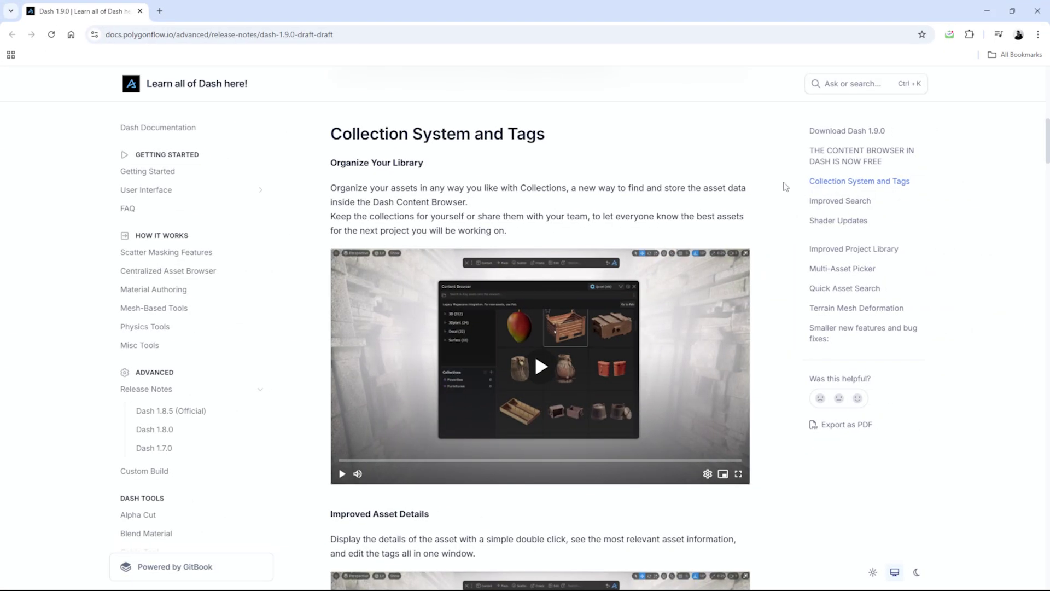
- Switch to the Dash 1.9.0 release notes in the browser and read through the library and Improved Search sections
{"action": "scroll", "coordinate": [786, 187], "scroll_direction": "down", "scroll_amount": 9}
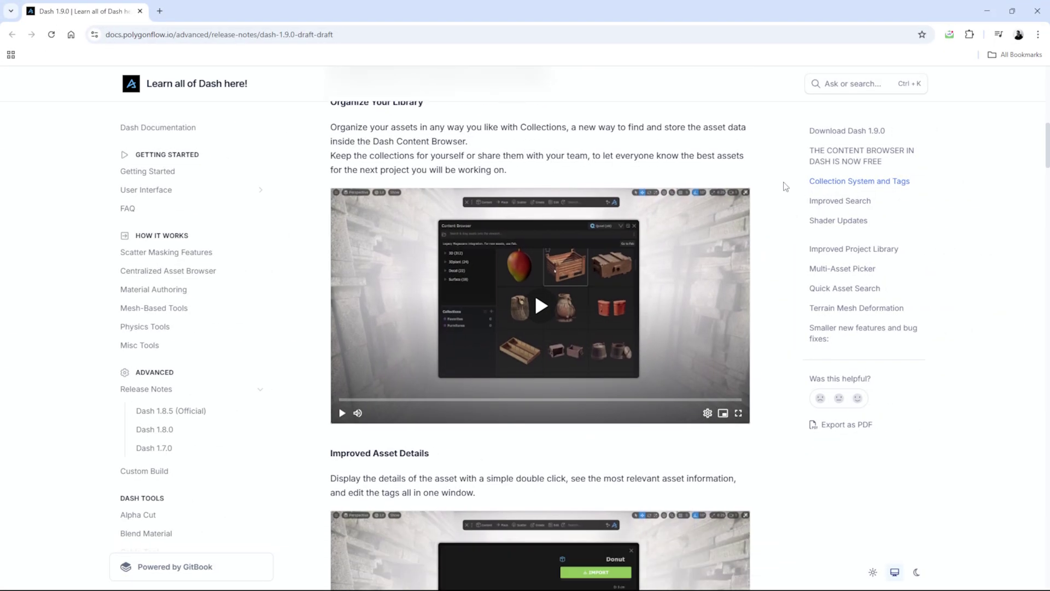
{"action": "scroll", "coordinate": [786, 187], "scroll_direction": "down", "scroll_amount": 9}
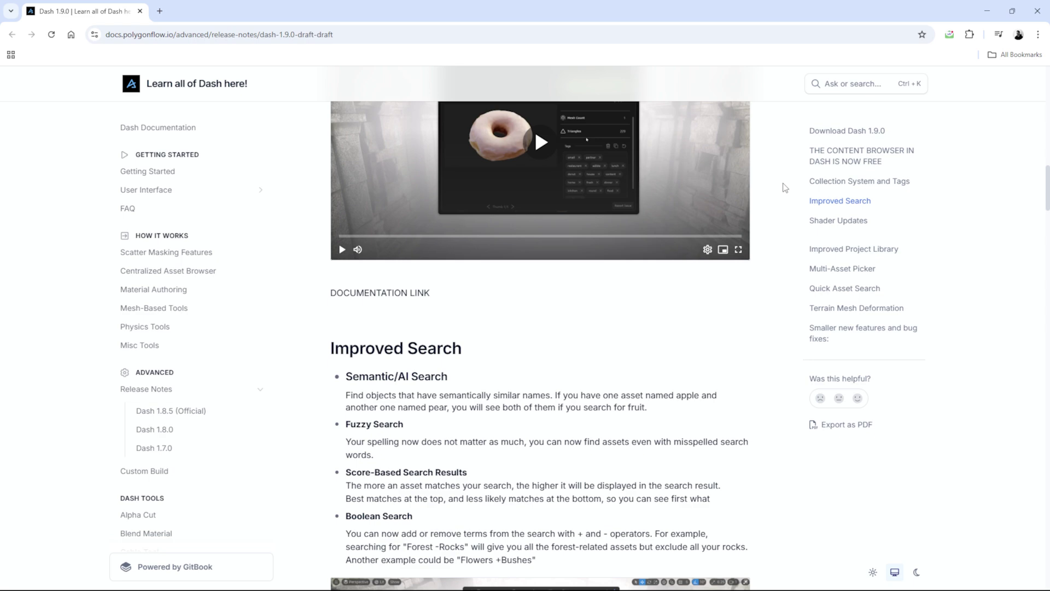